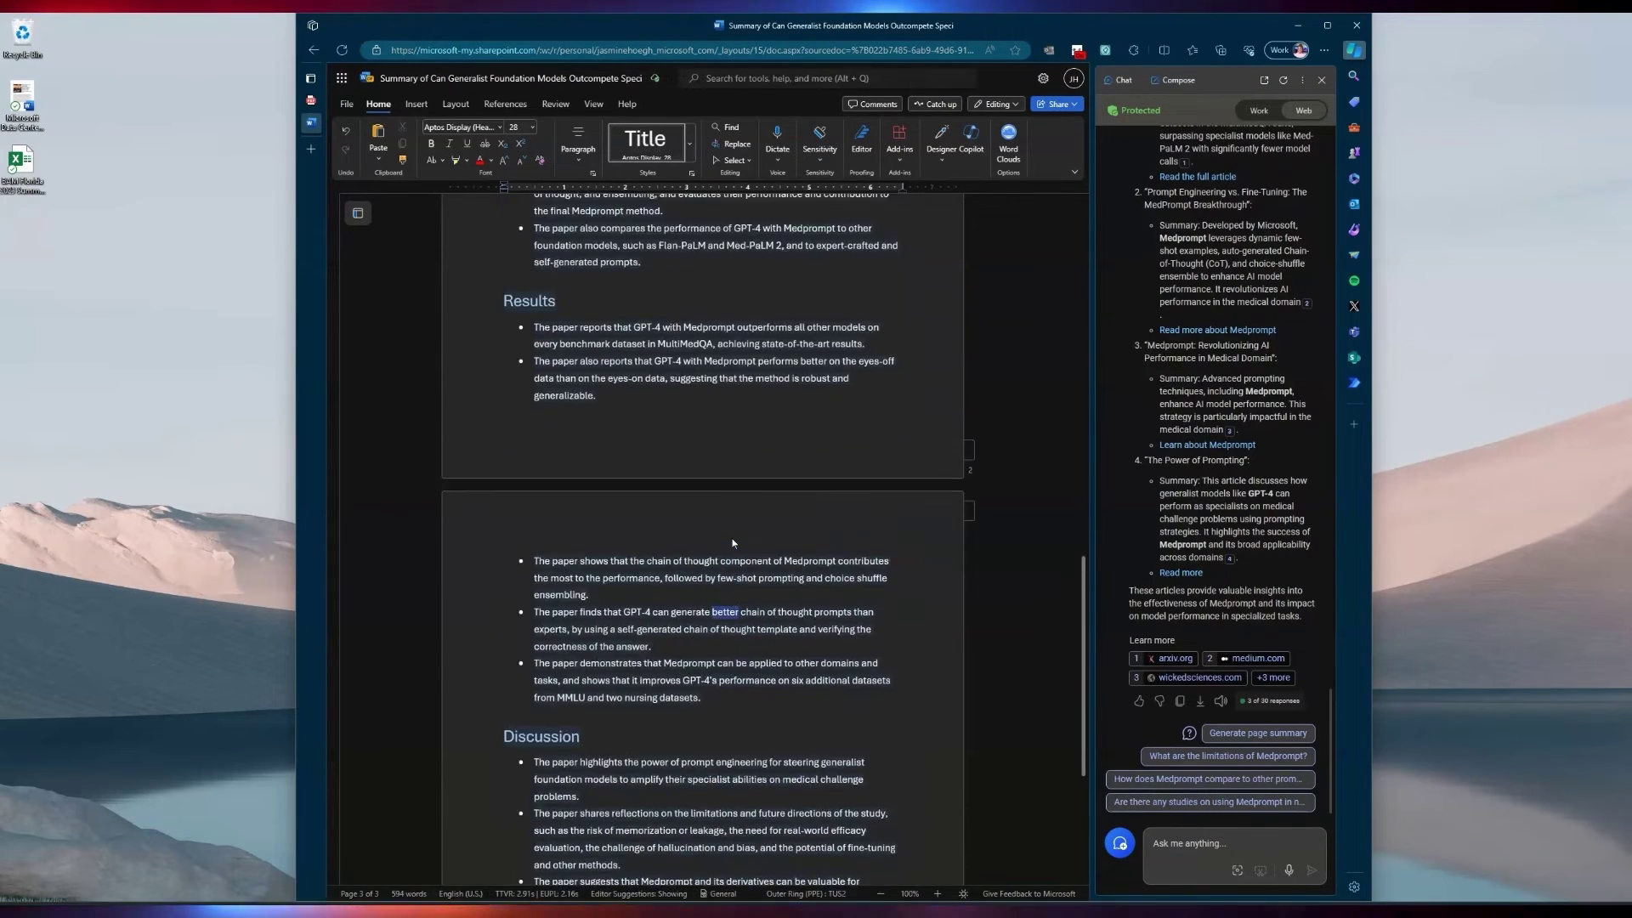
pyautogui.scroll(5, 734, 543)
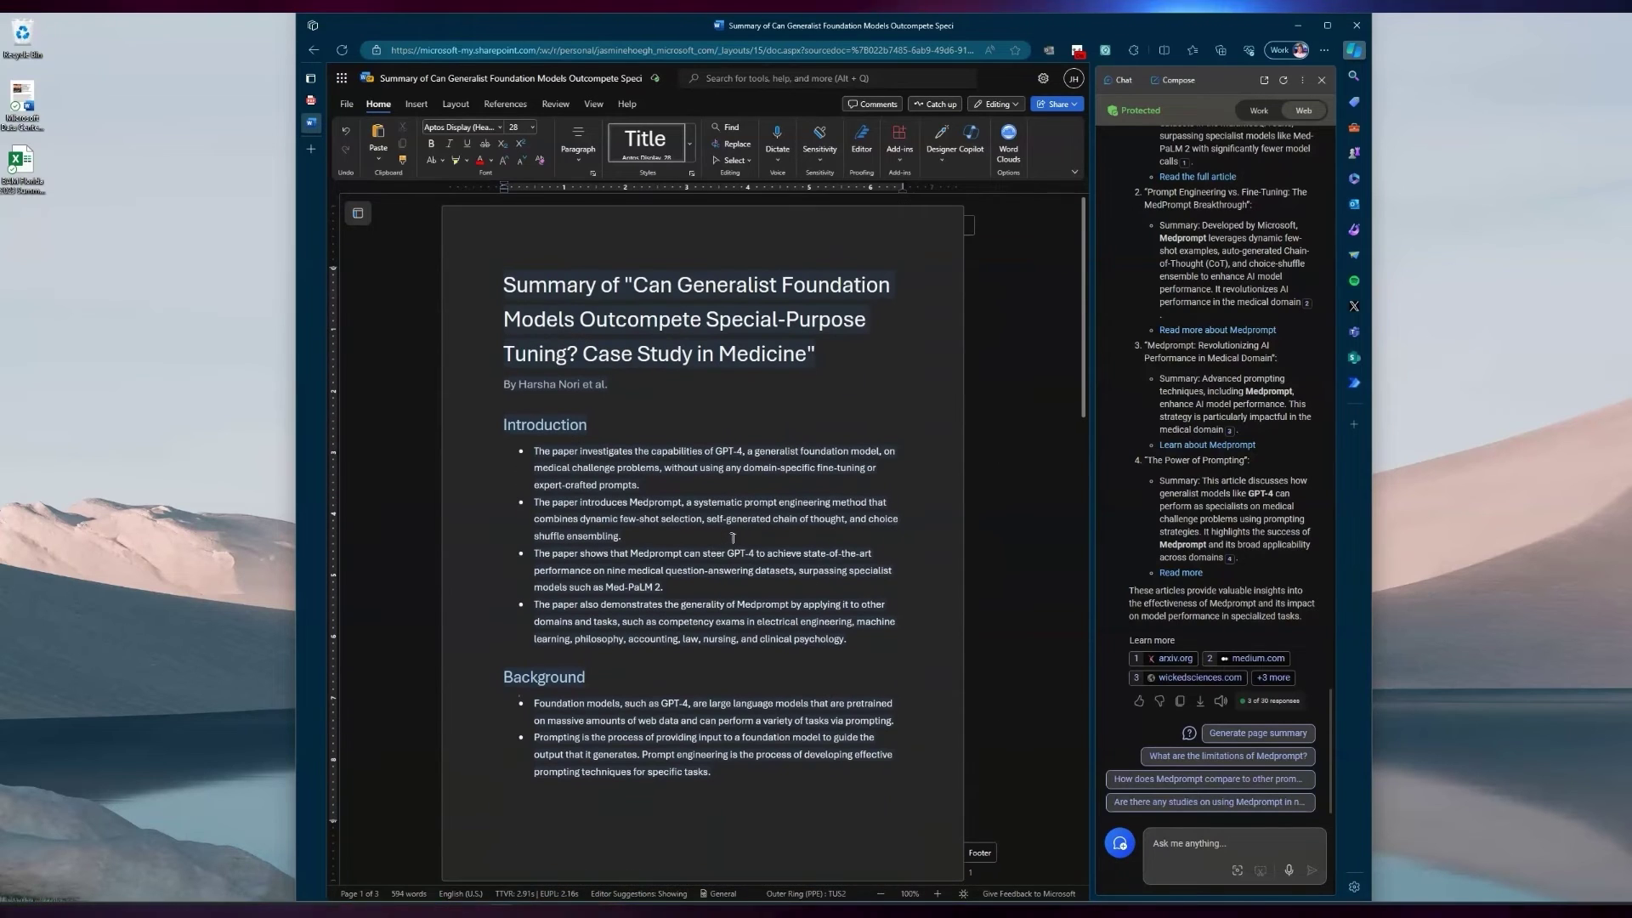
# Keep the Copilot-drafted Introduction-to-Discussion summary and select the three Discussion bullets
pyautogui.scroll(-1, 745, 507)
pyautogui.scroll(-2, 745, 507)
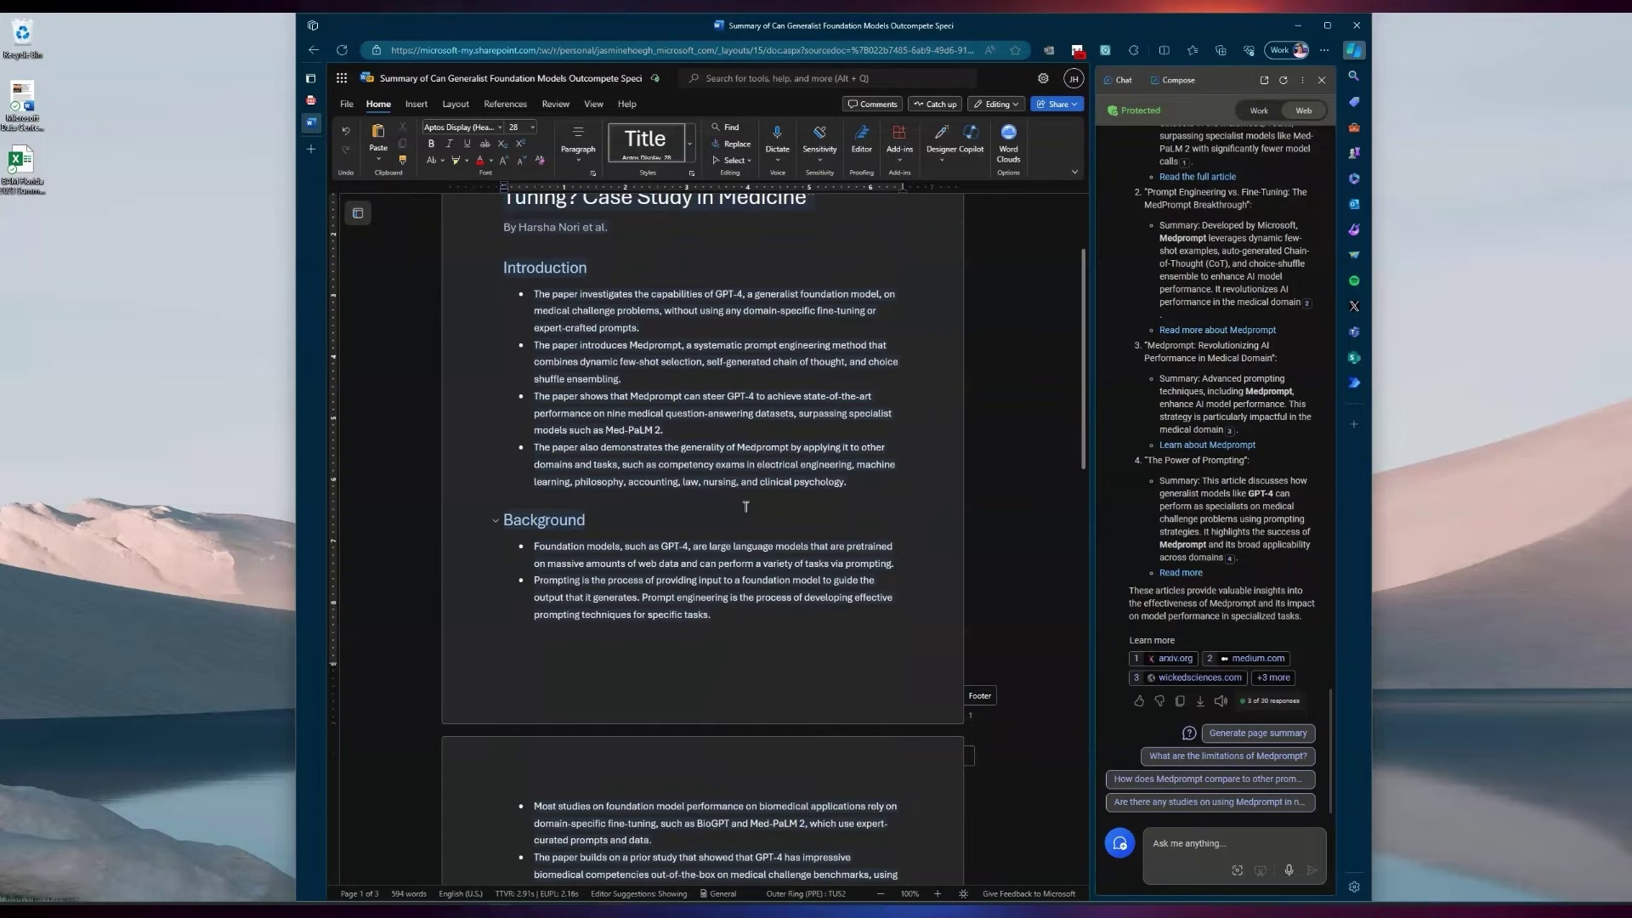
pyautogui.scroll(-3, 746, 506)
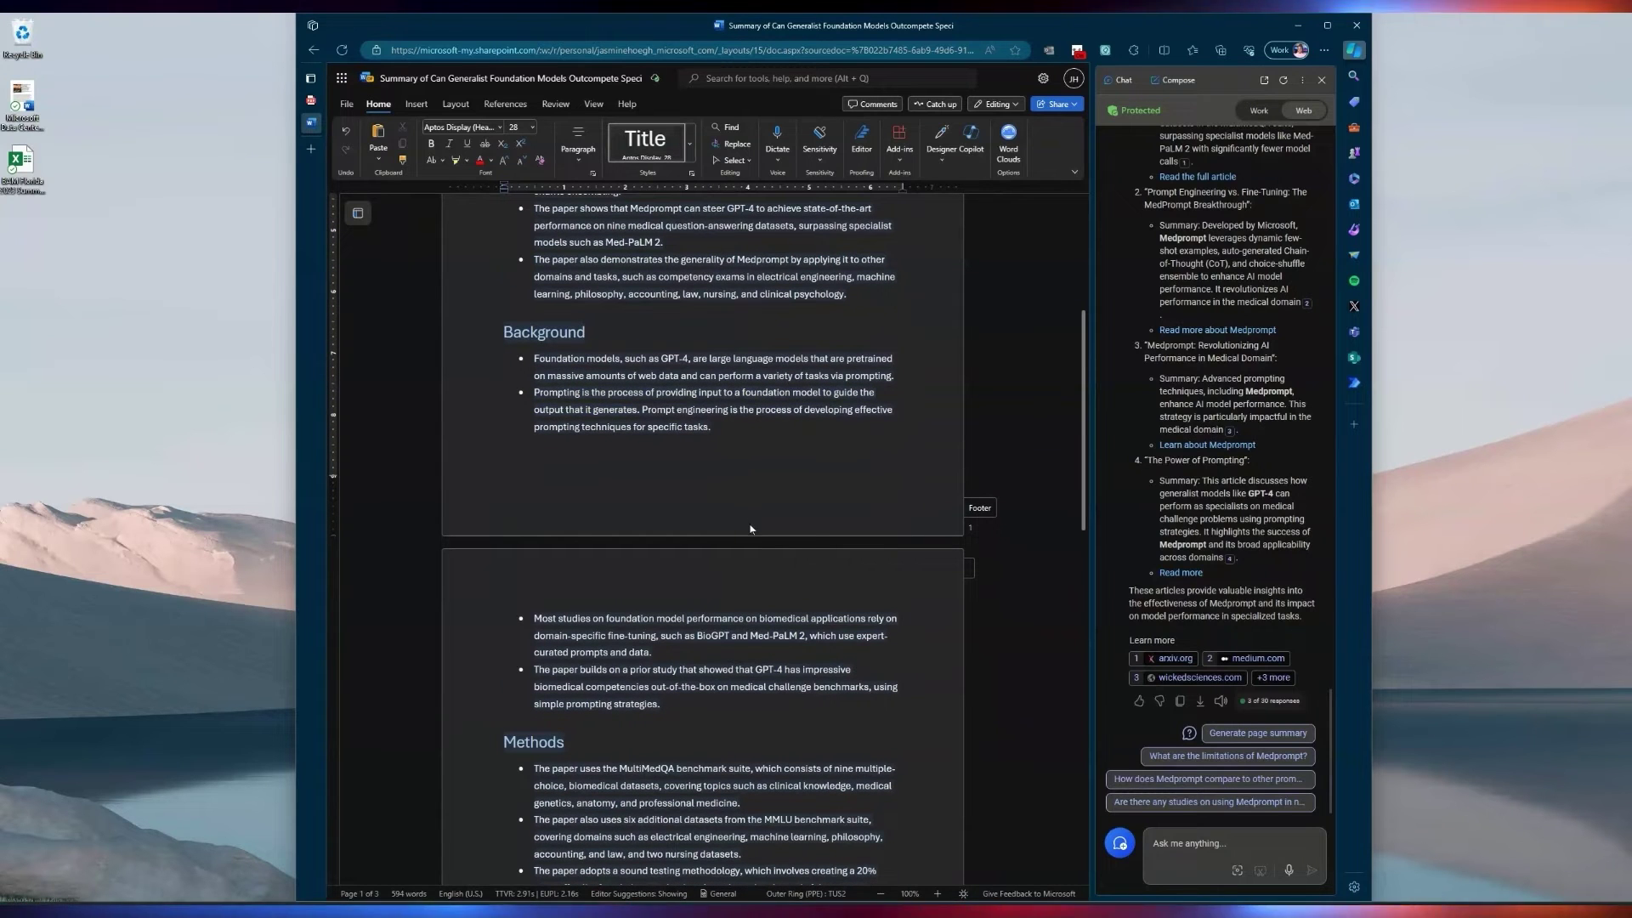
pyautogui.scroll(-2, 747, 515)
pyautogui.scroll(-5, 773, 576)
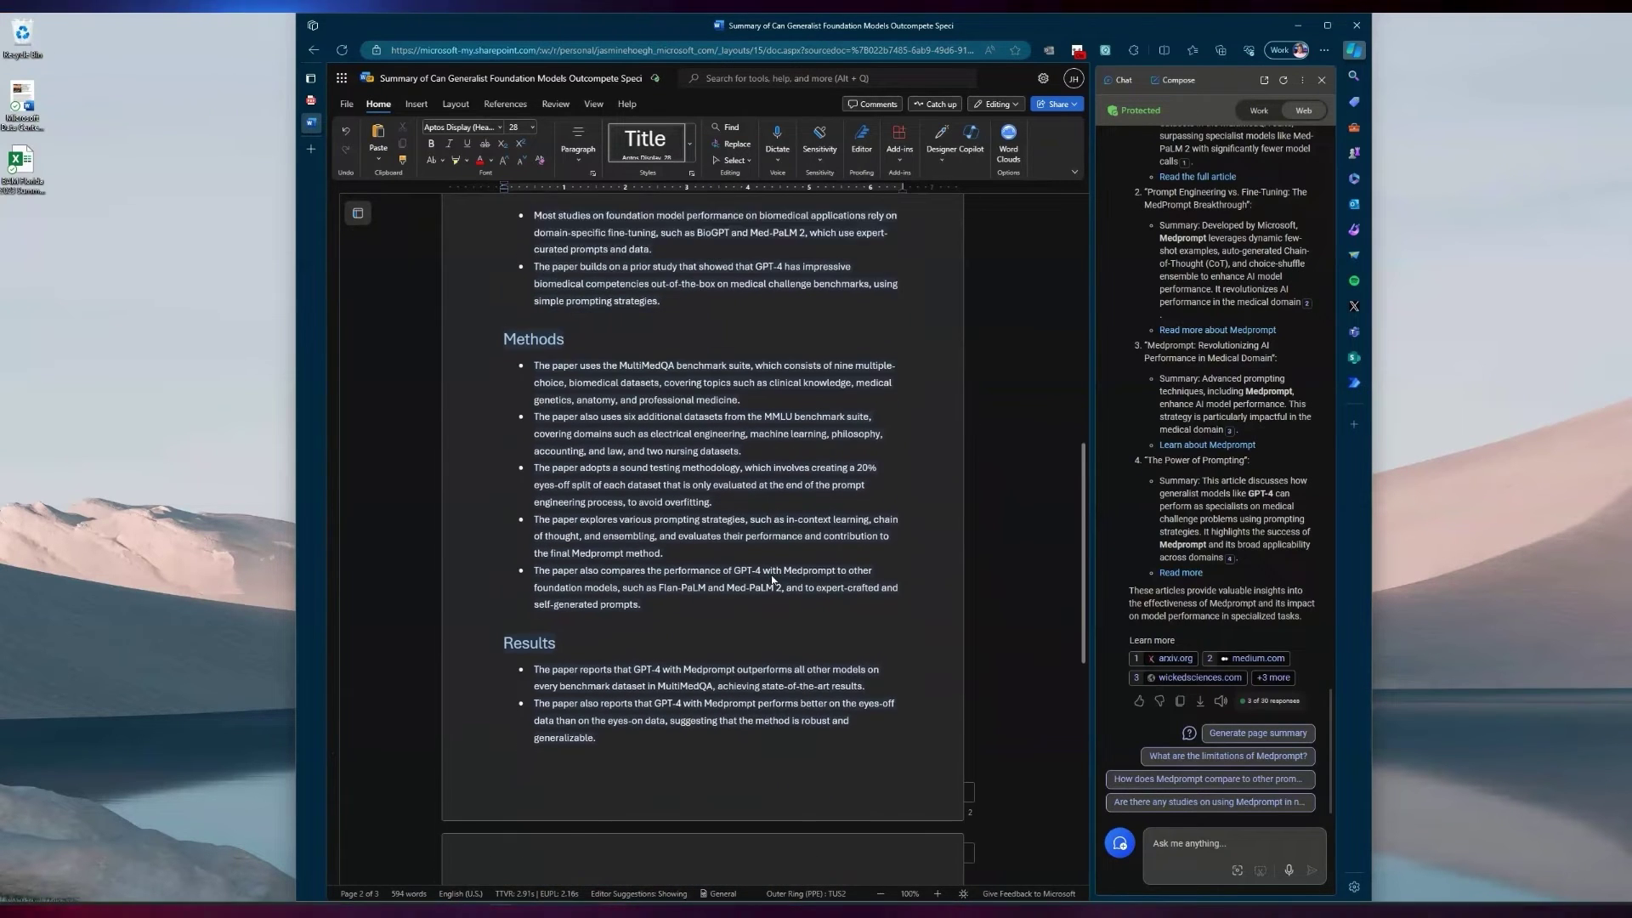
pyautogui.scroll(-3, 783, 583)
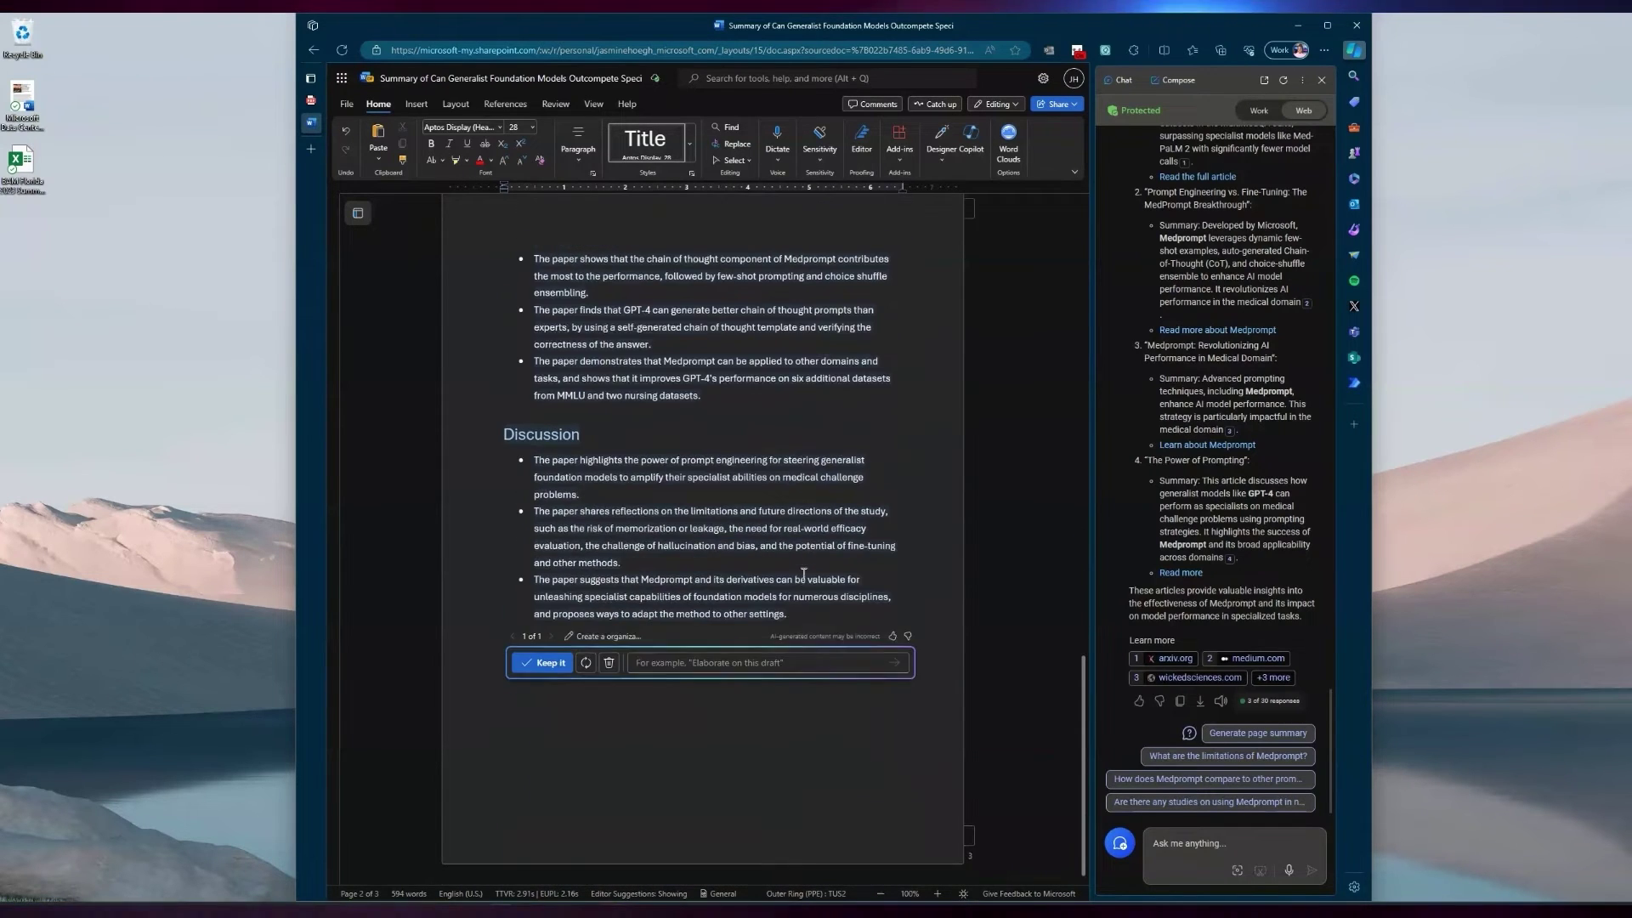
pyautogui.click(551, 649)
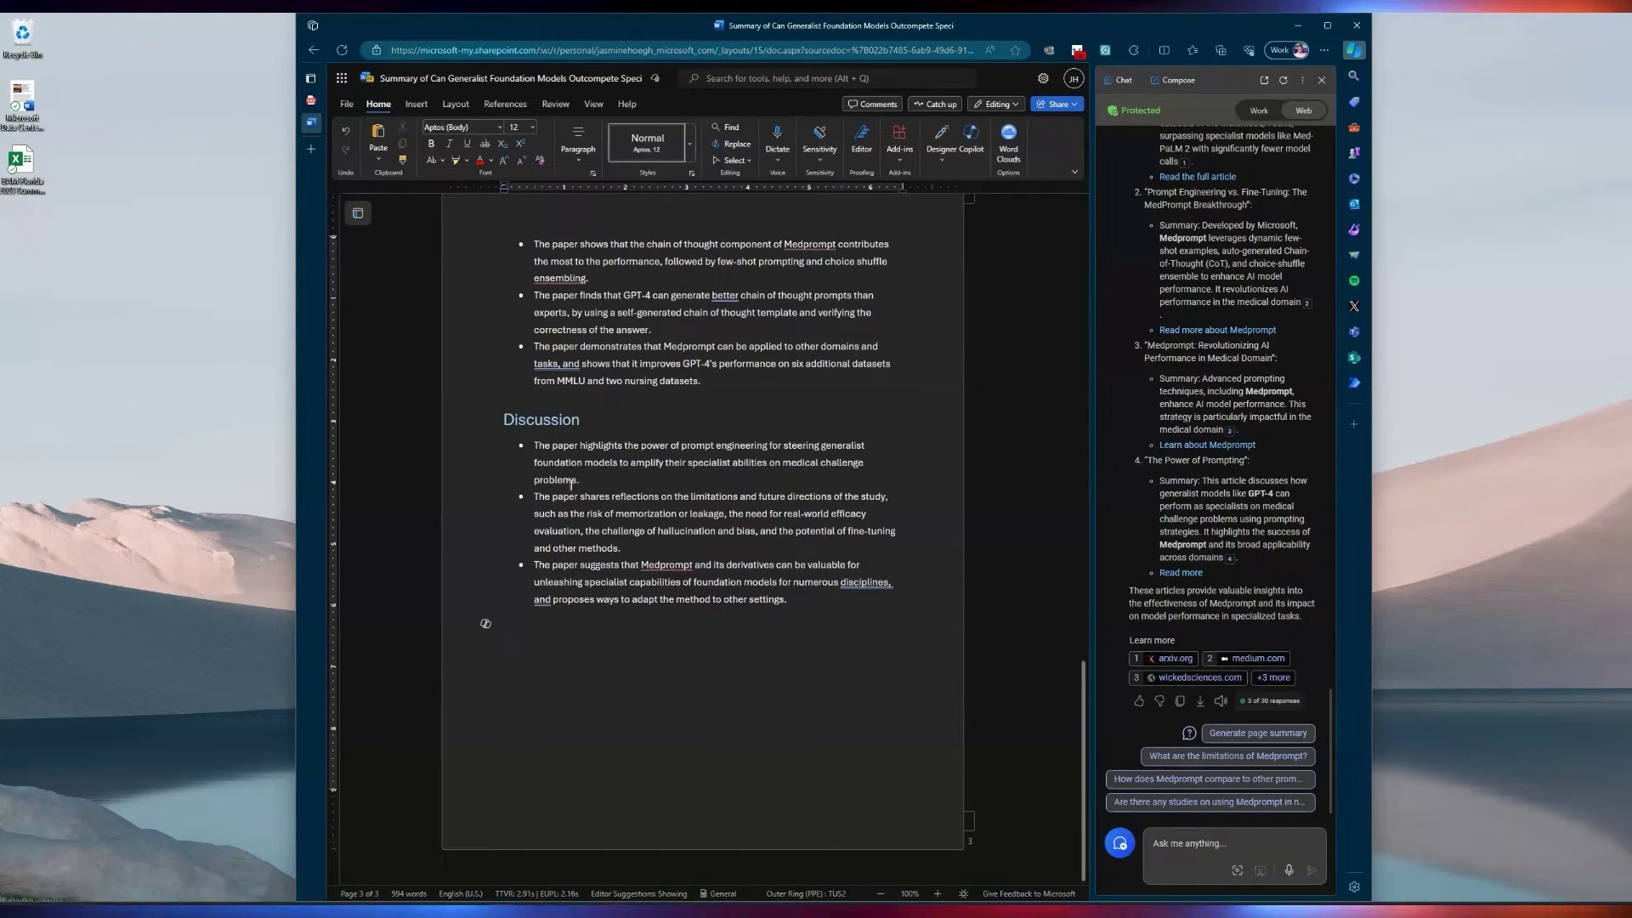
pyautogui.doubleClick(540, 447)
pyautogui.moveTo(761, 559); pyautogui.dragTo(819, 601)
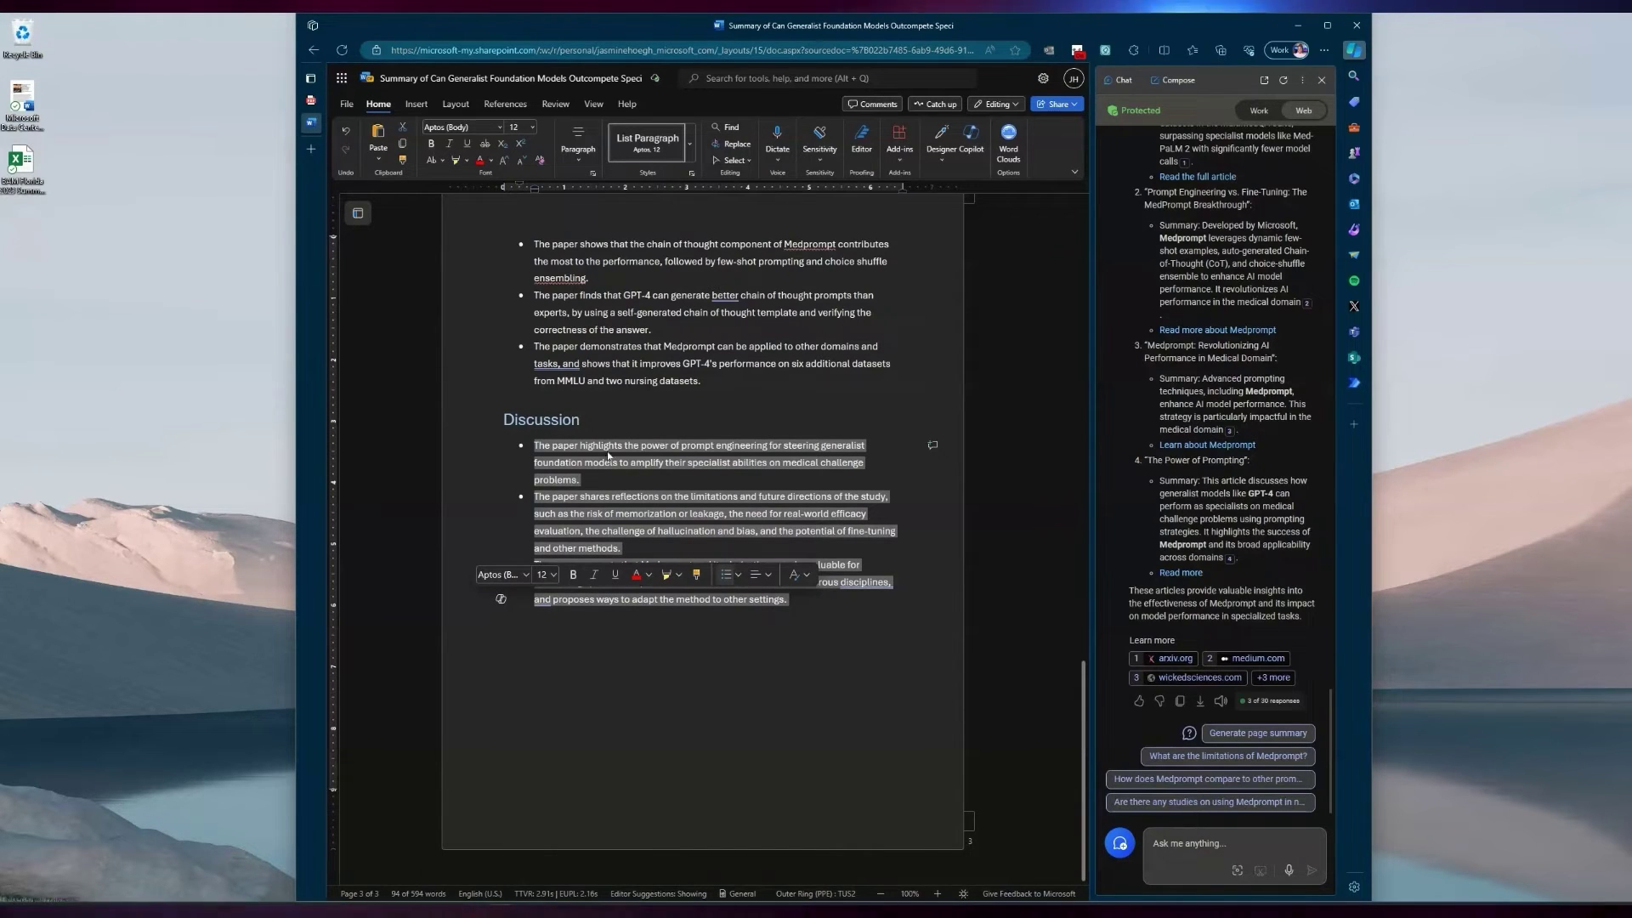
# Bring up Copilot's rewrite and visualize options for the selected Discussion text
pyautogui.click(500, 600)
pyautogui.click(563, 678)
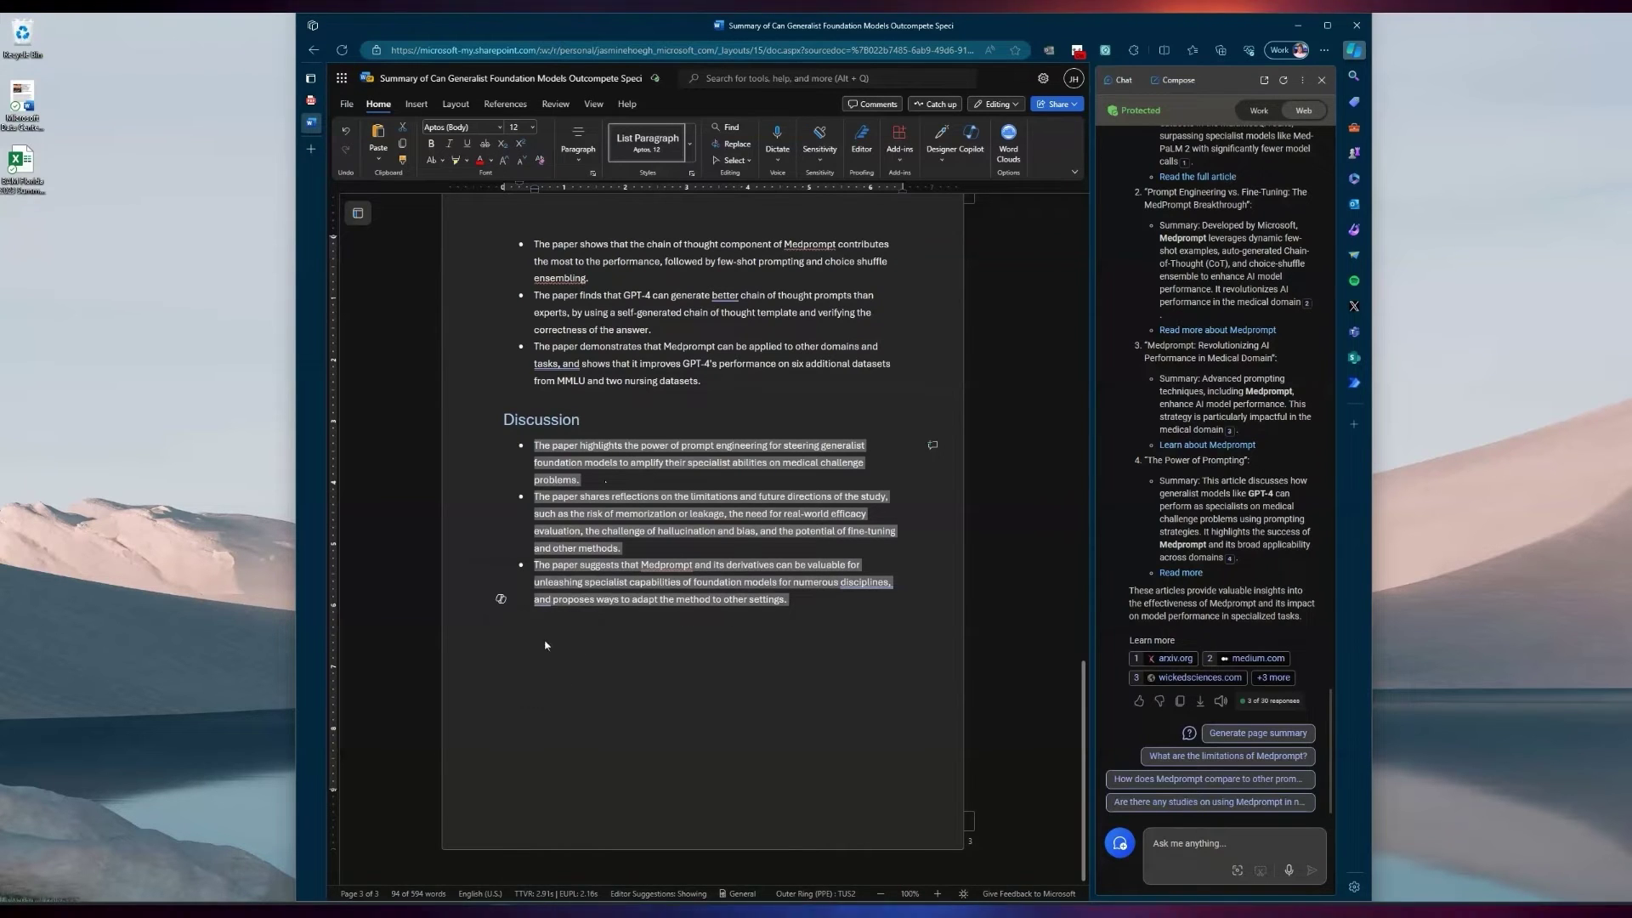
pyautogui.click(501, 604)
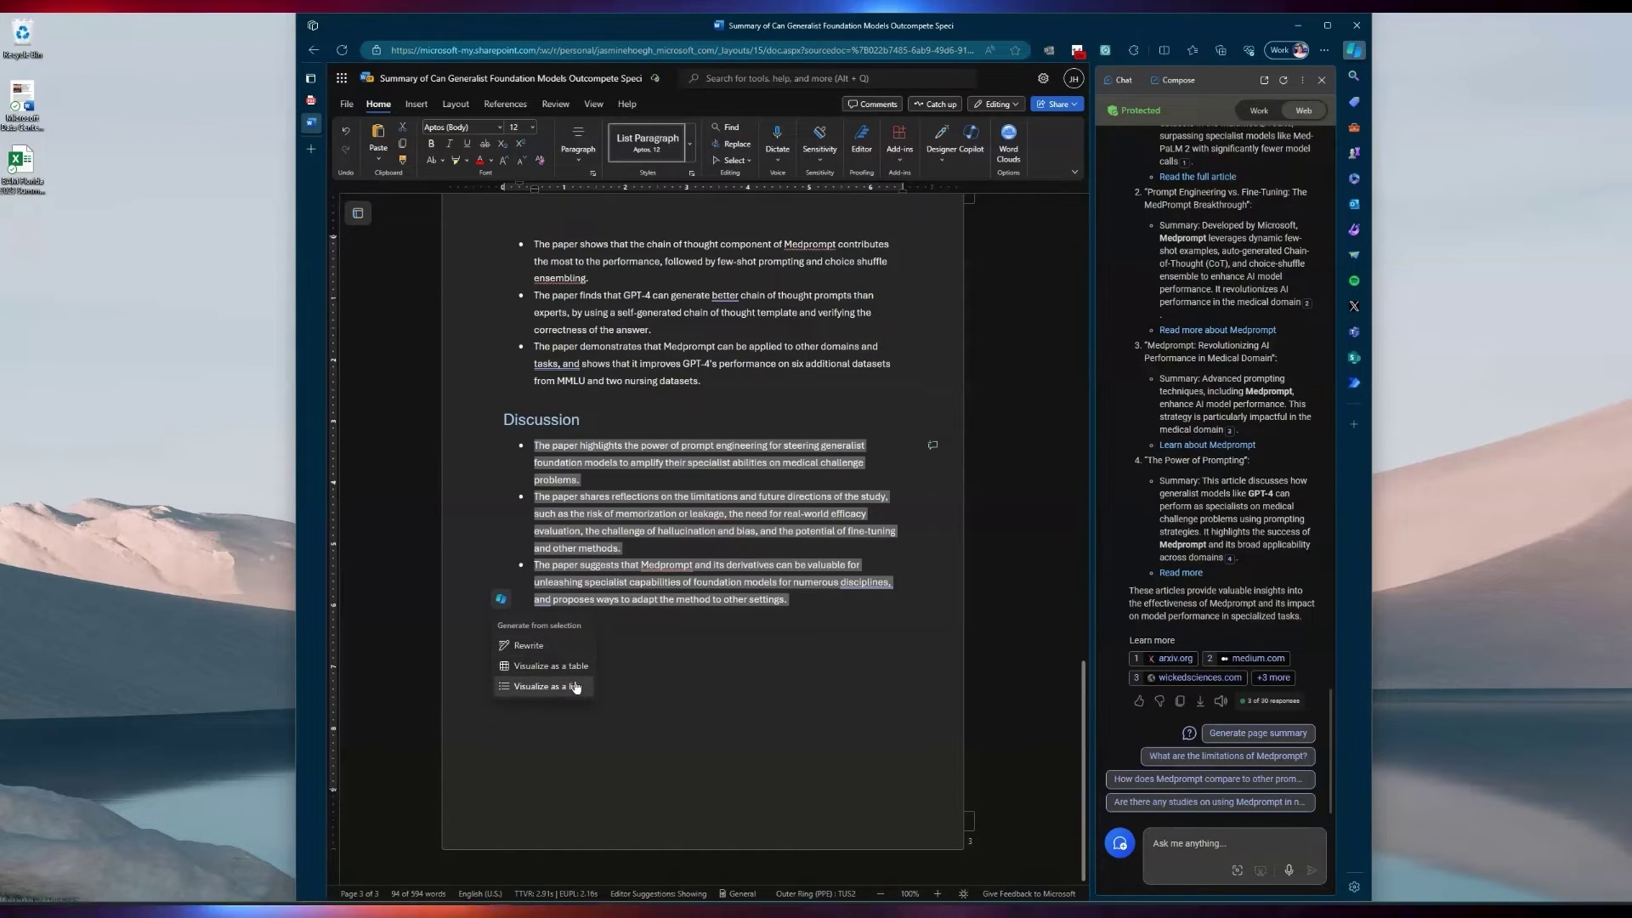
# Add a new empty bullet after the last Methods point about self-generated prompts
pyautogui.scroll(20, 620, 607)
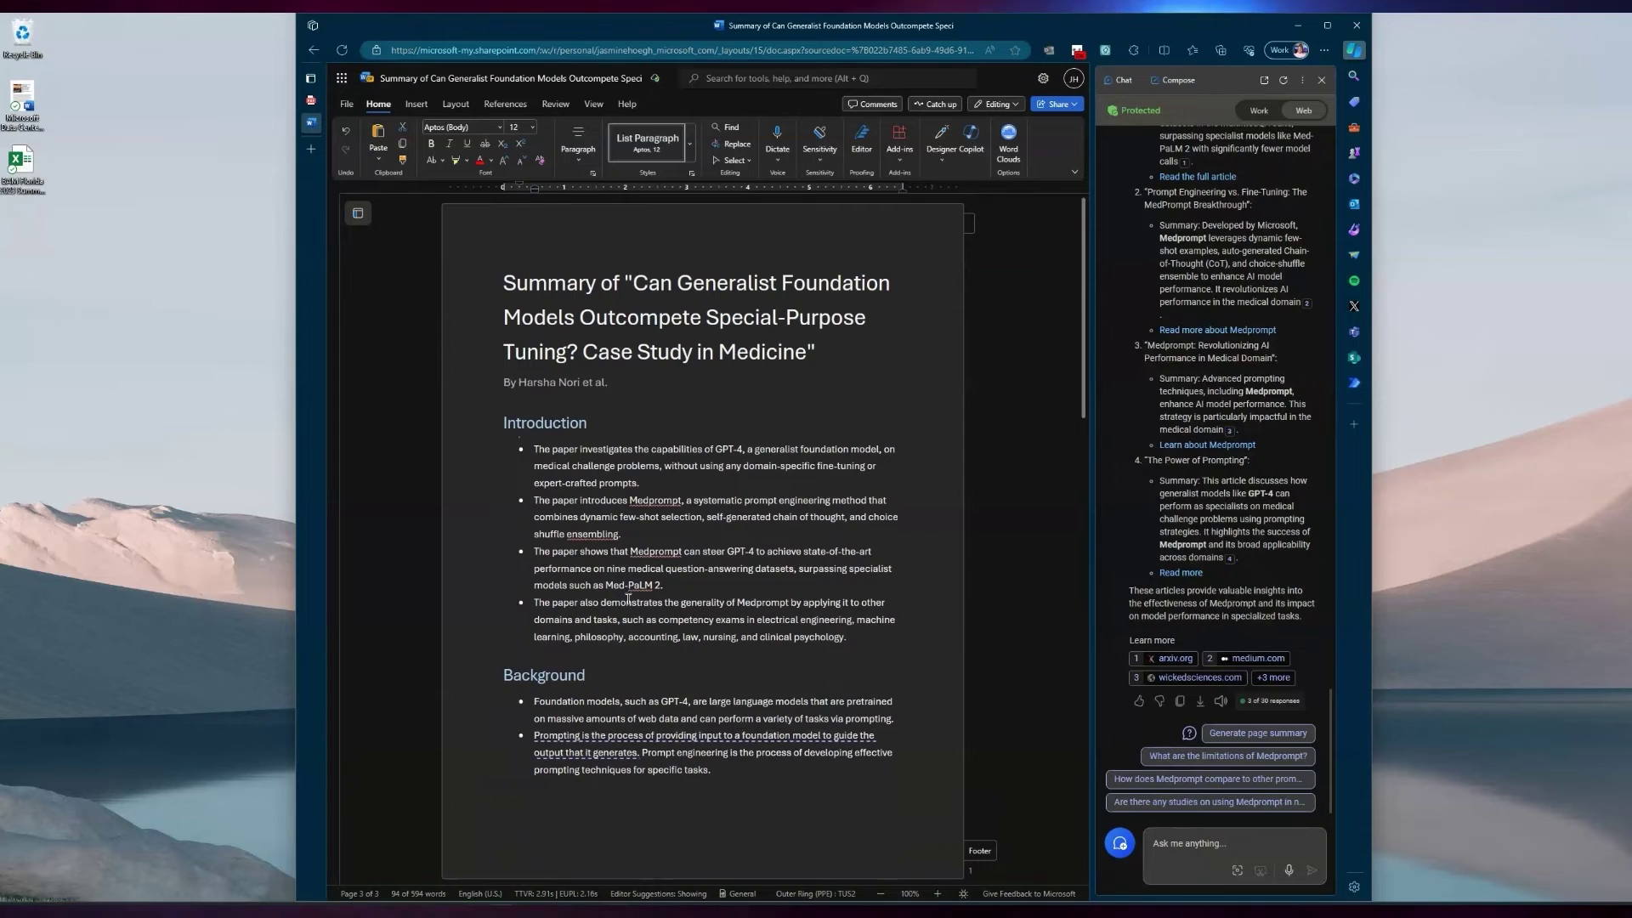
pyautogui.scroll(-2, 631, 605)
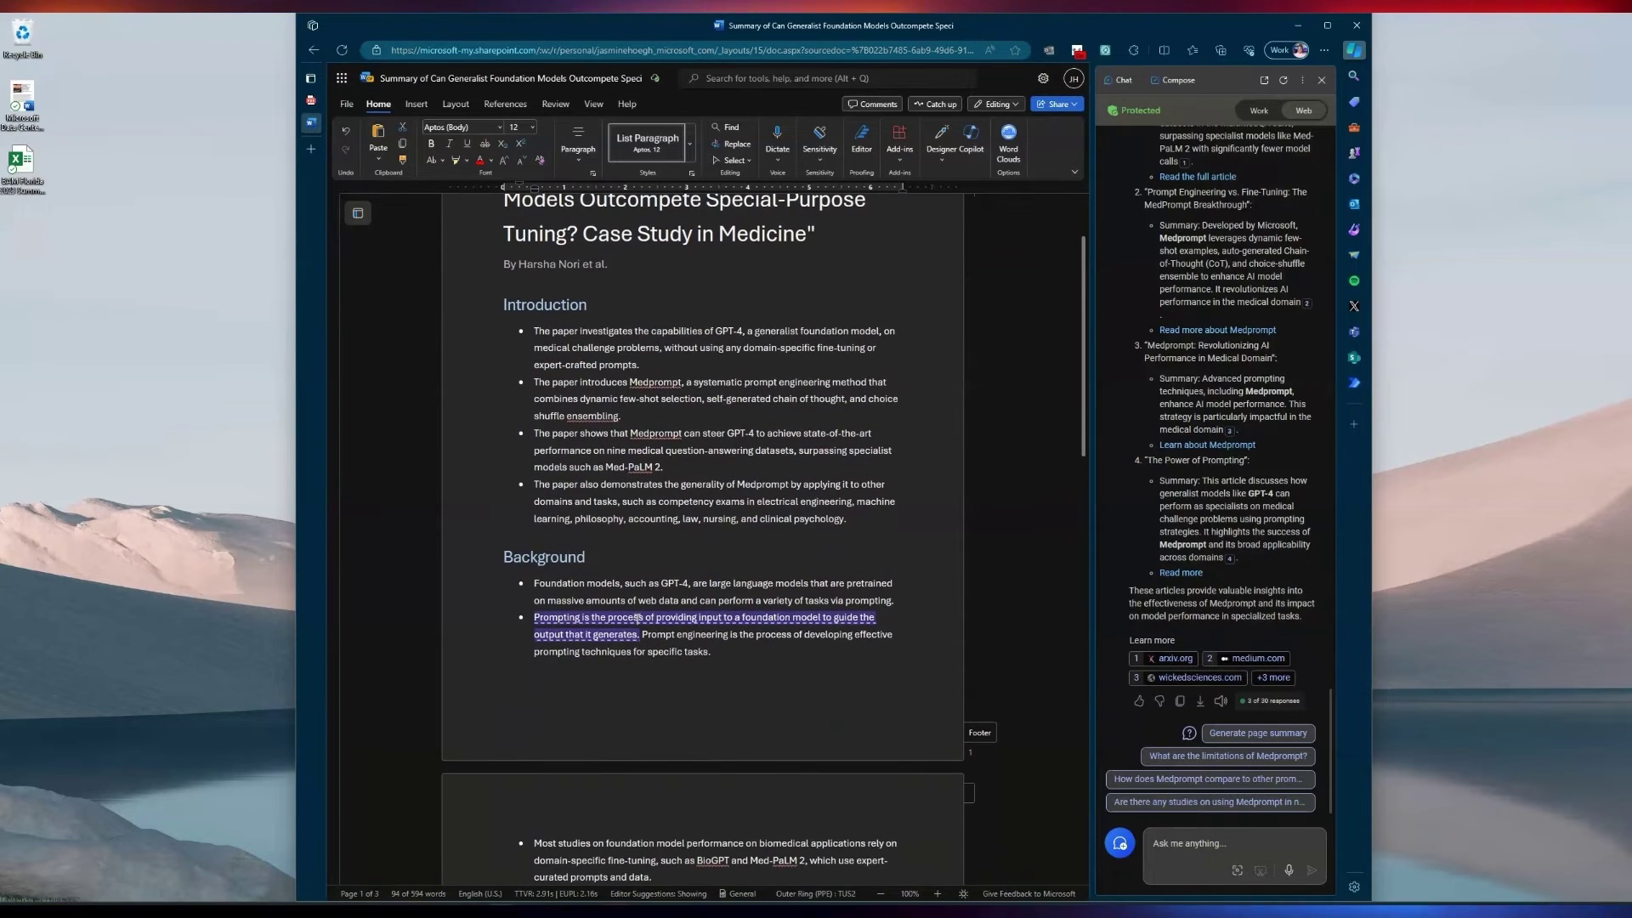
pyautogui.scroll(-1, 645, 673)
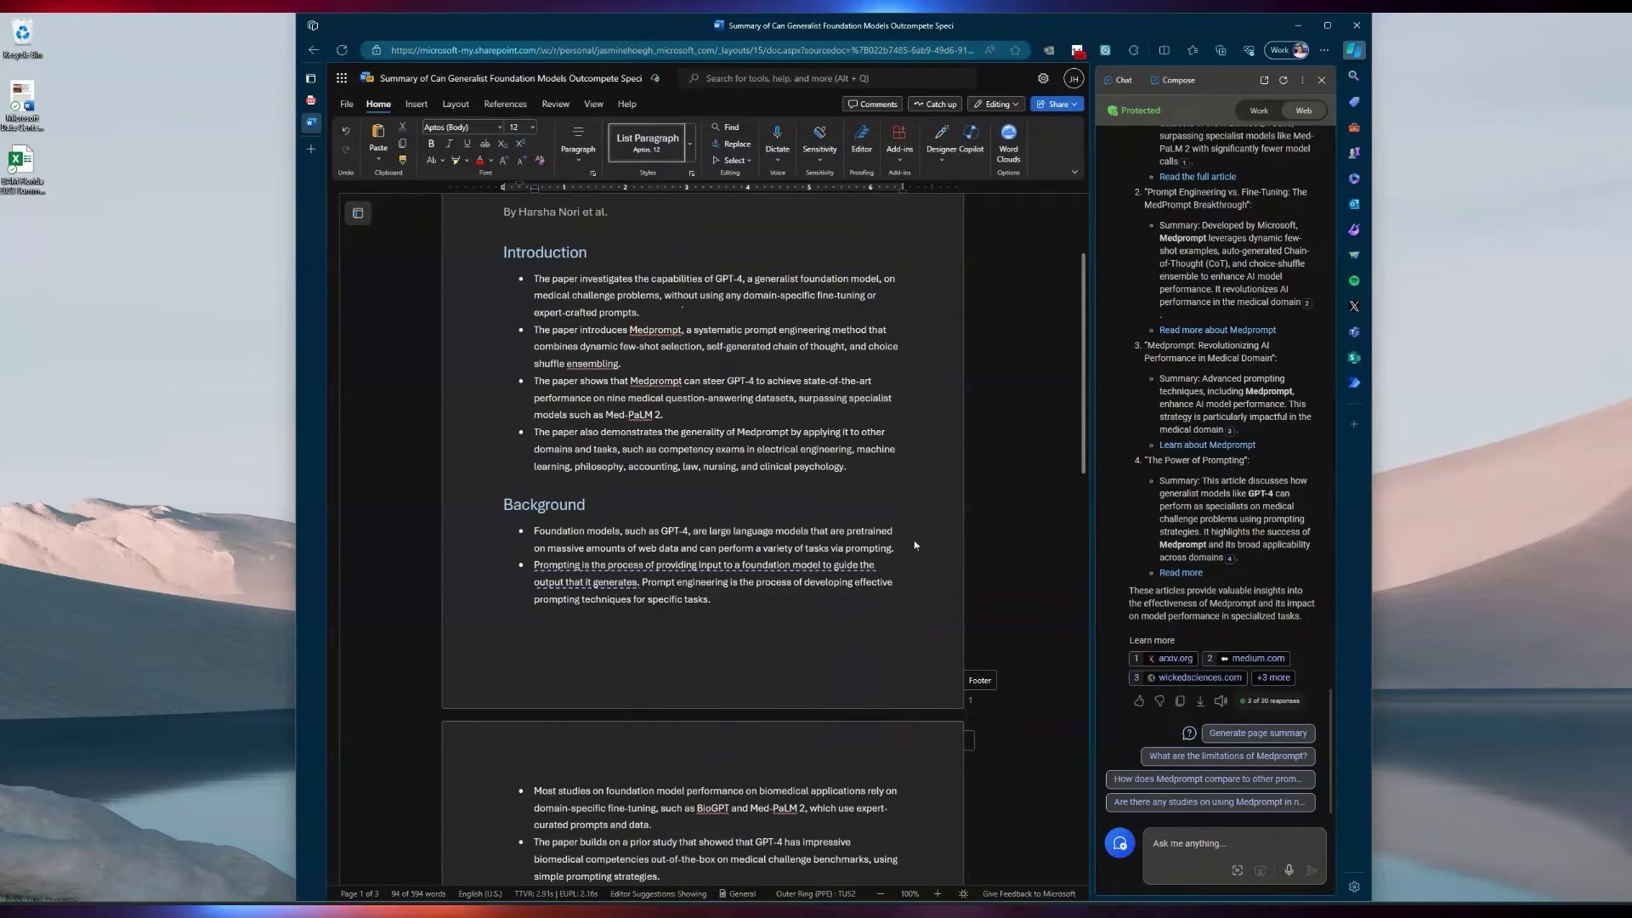
pyautogui.scroll(-3, 850, 523)
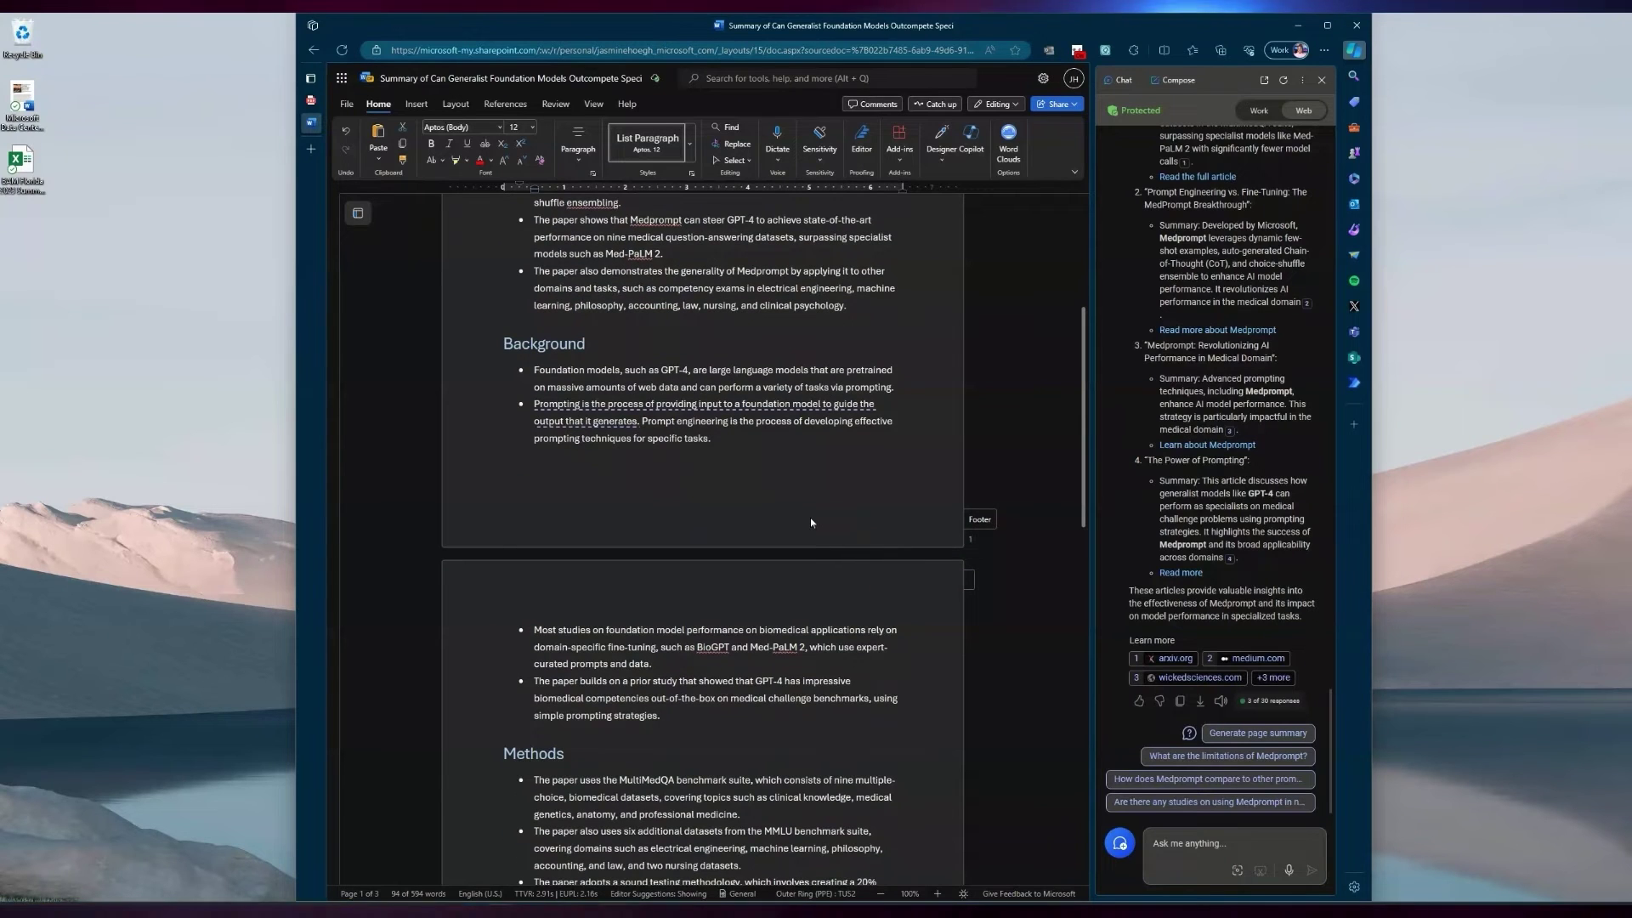
pyautogui.scroll(-5, 811, 522)
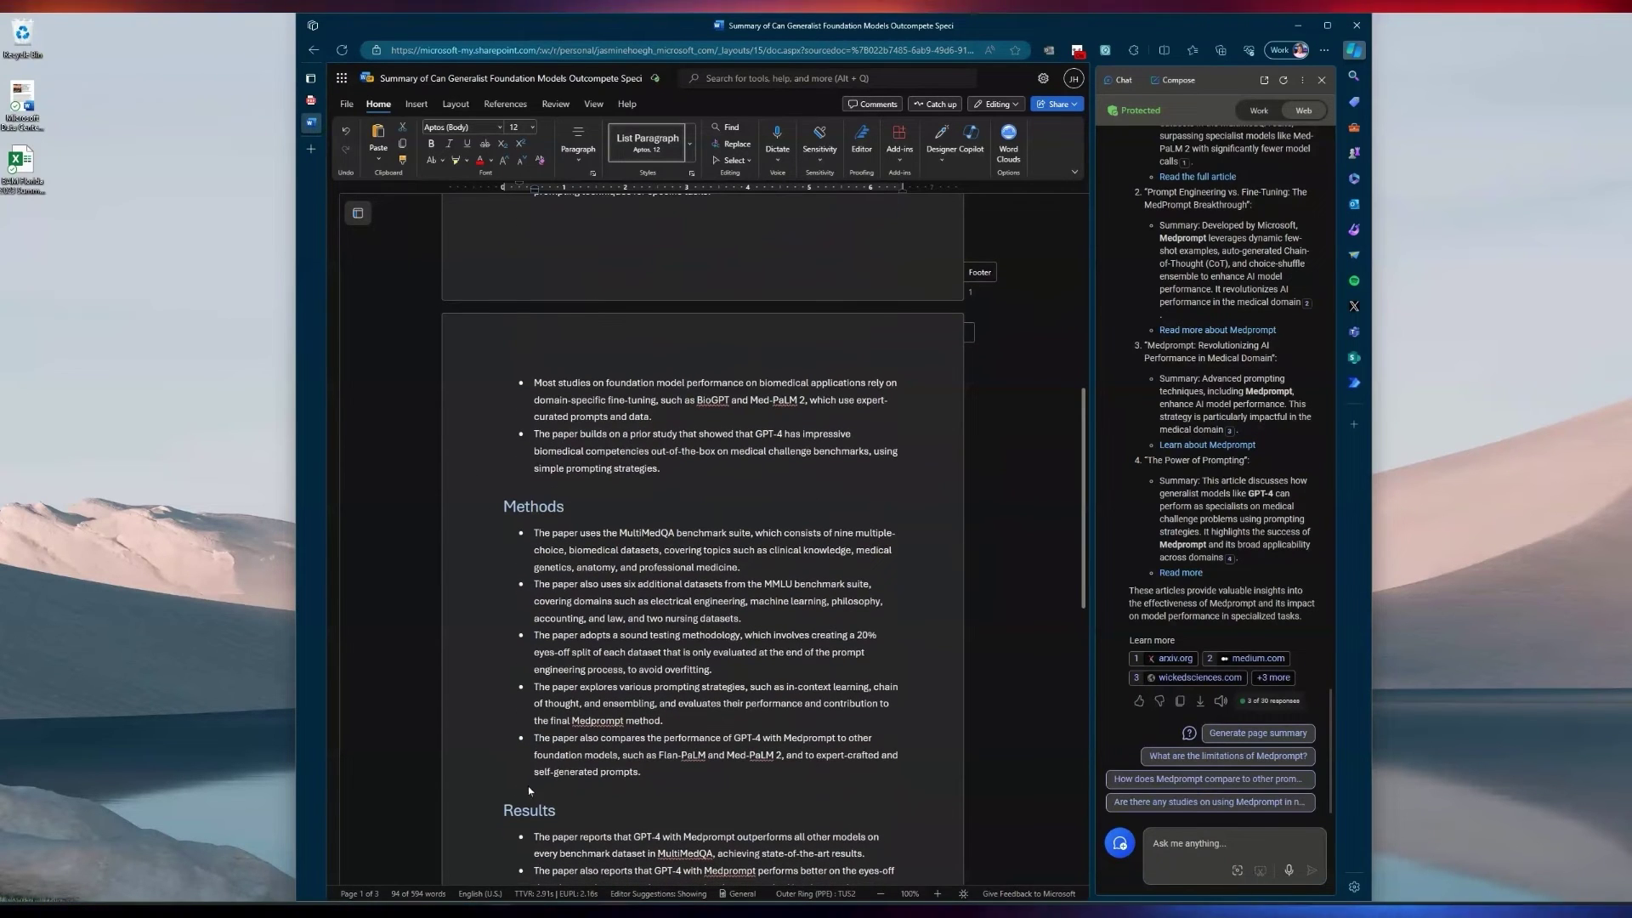
pyautogui.click(669, 770)
pyautogui.press('Return')
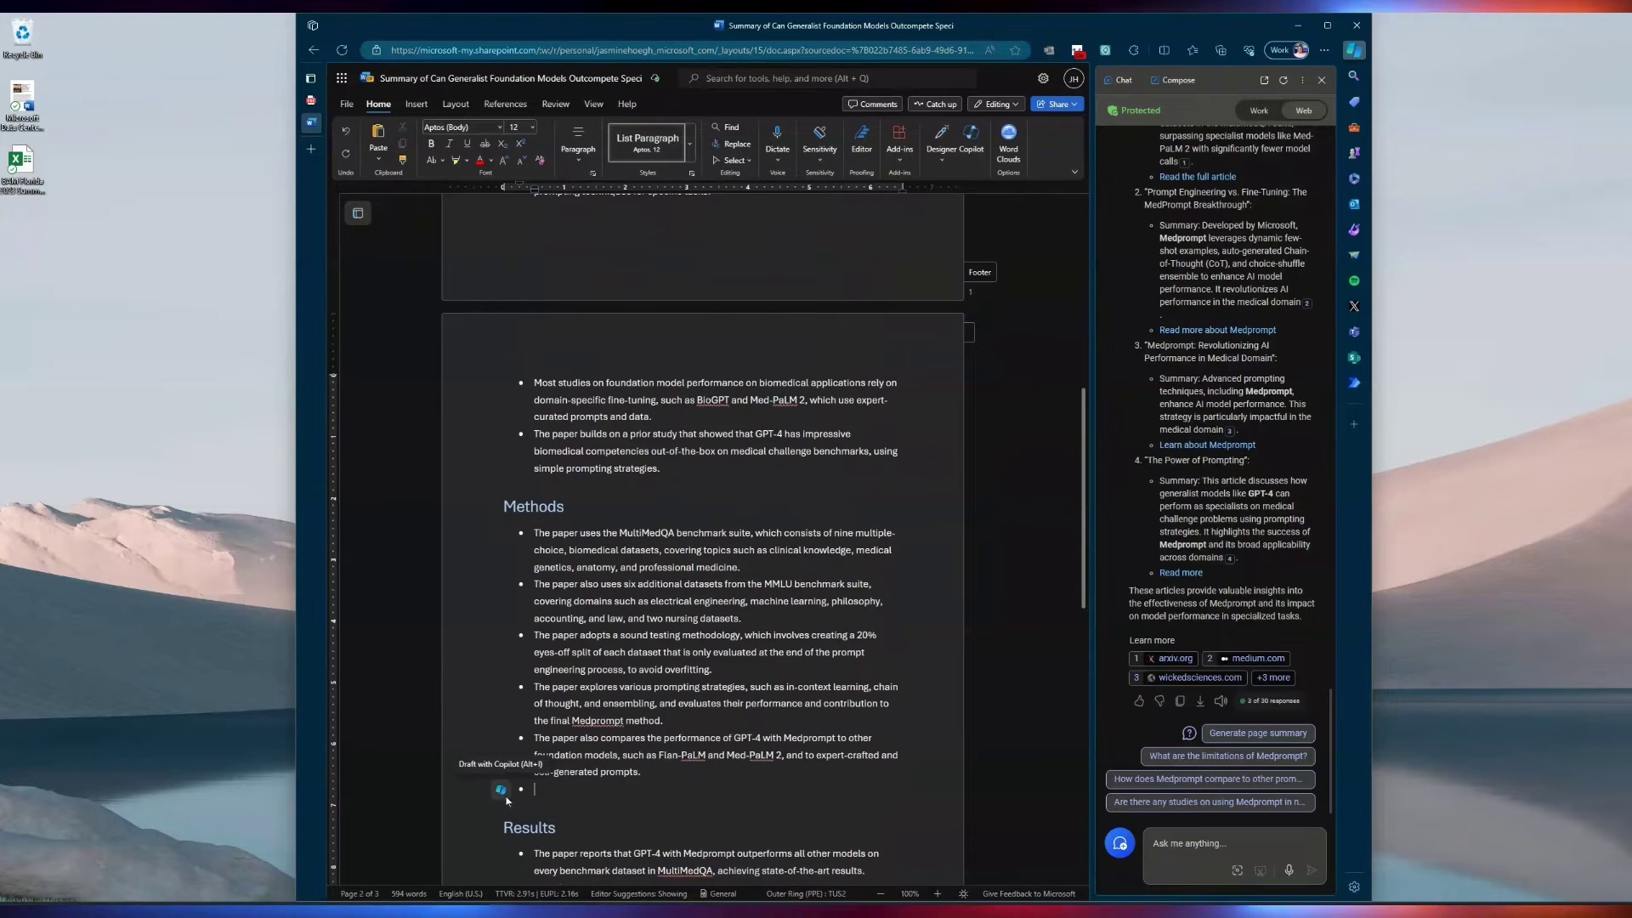
# Dismiss the Copilot drafting prompt and delete the empty bullet, leaving the cursor after 'self-generated prompts.'
pyautogui.click(501, 790)
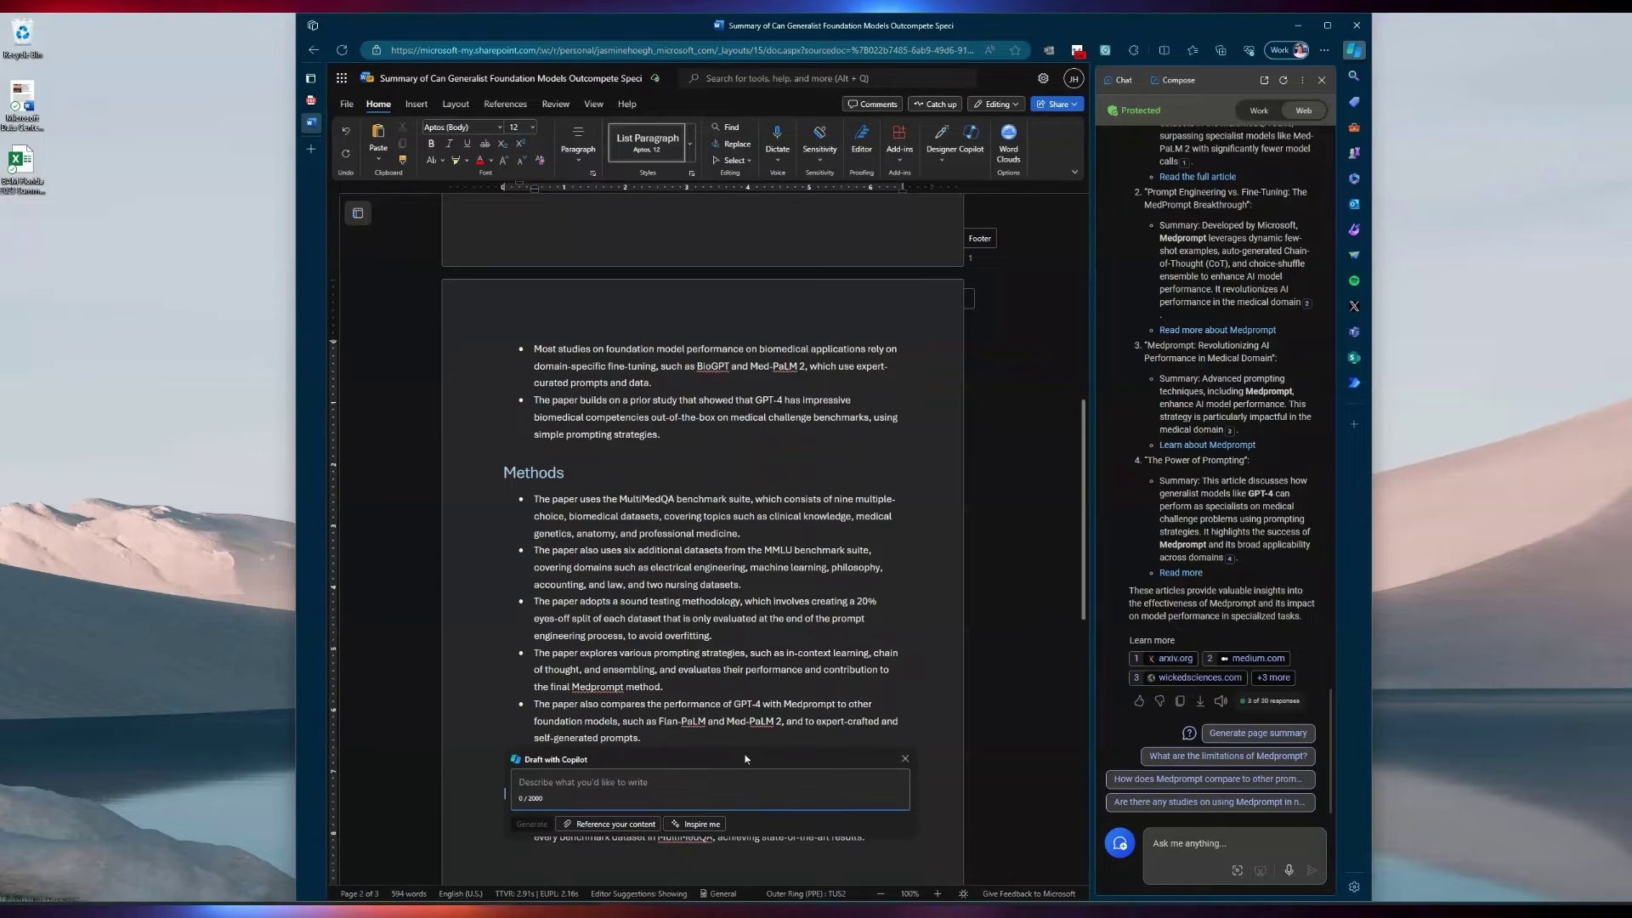
pyautogui.click(906, 759)
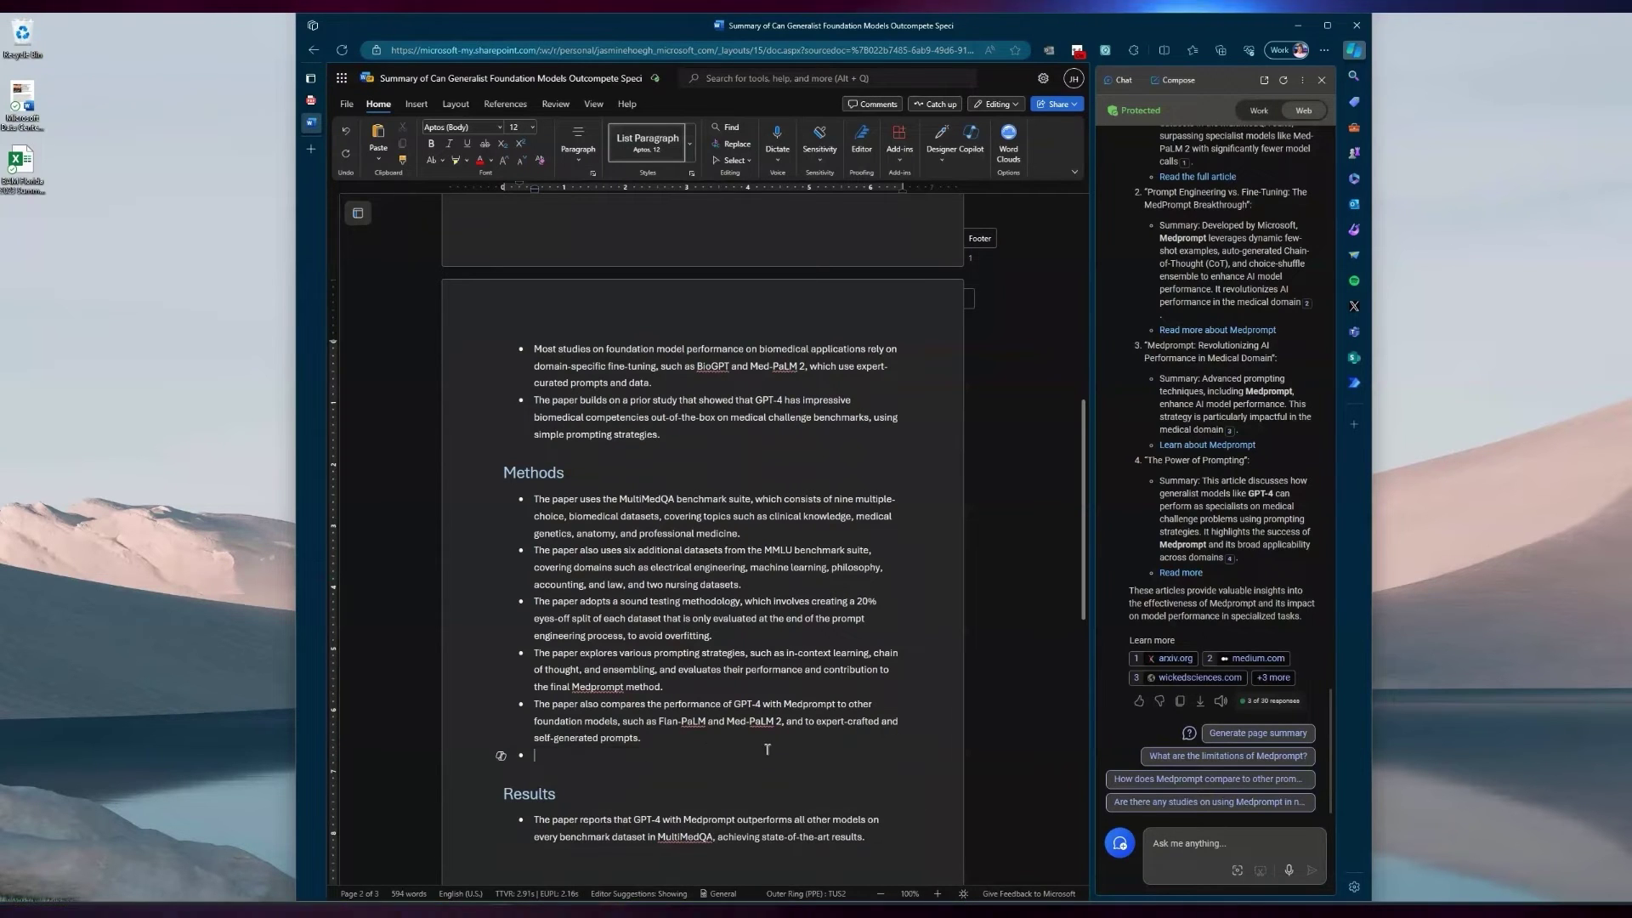
pyautogui.press('BackSpace')
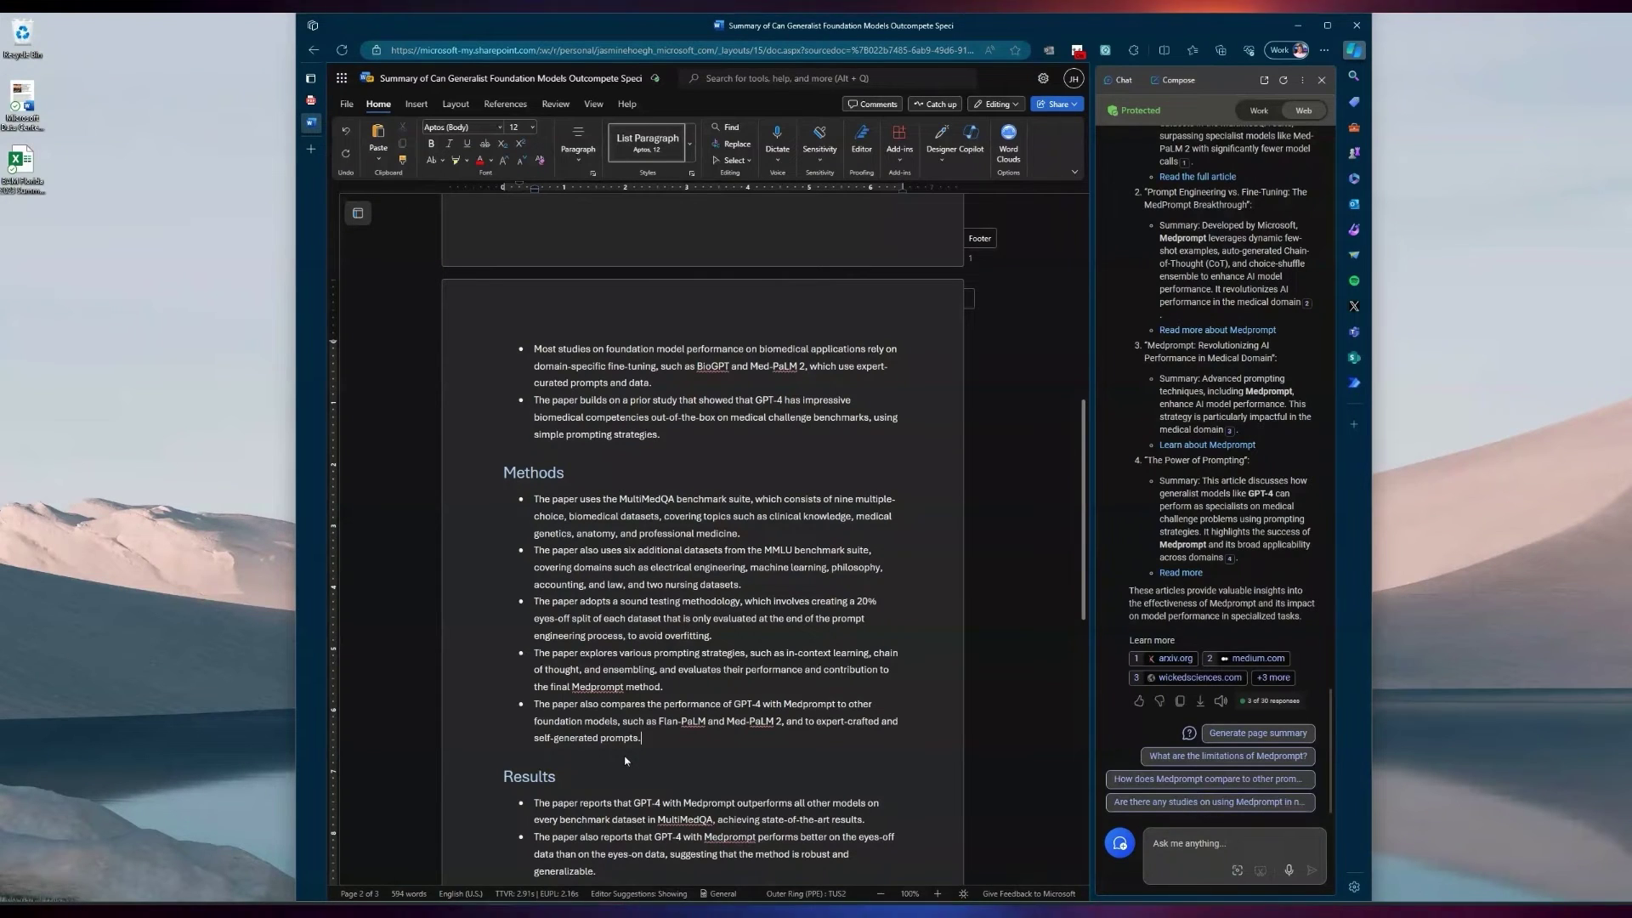
pyautogui.click(626, 760)
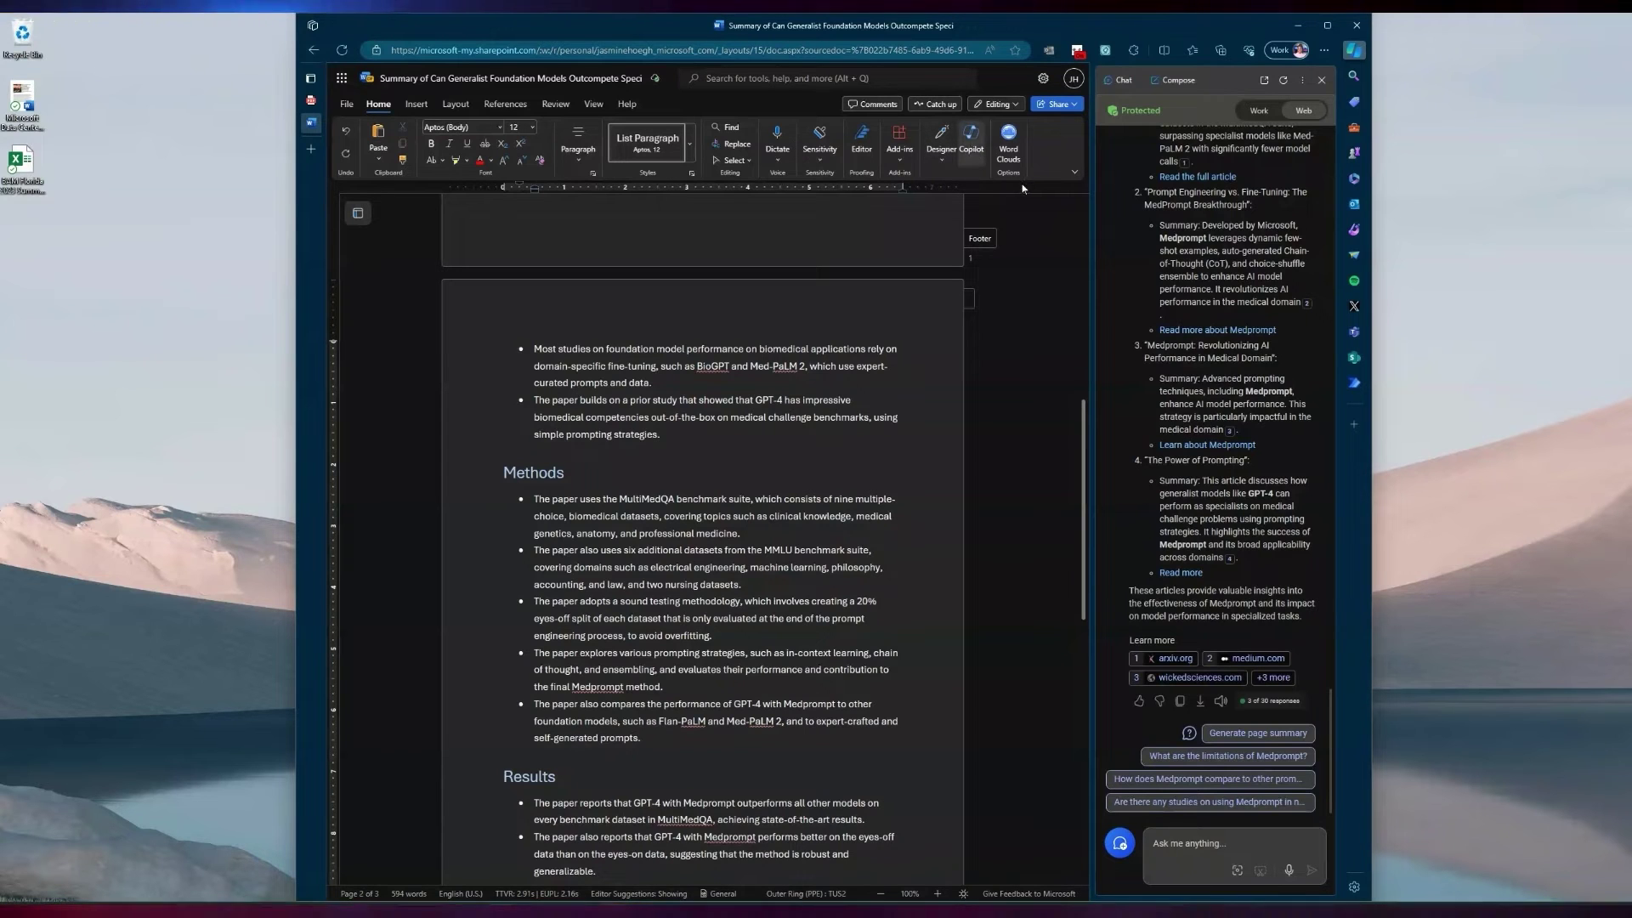
# Show Word's Copilot pane offering a document summary and close Edge's Copilot chat sidebar
pyautogui.click(973, 149)
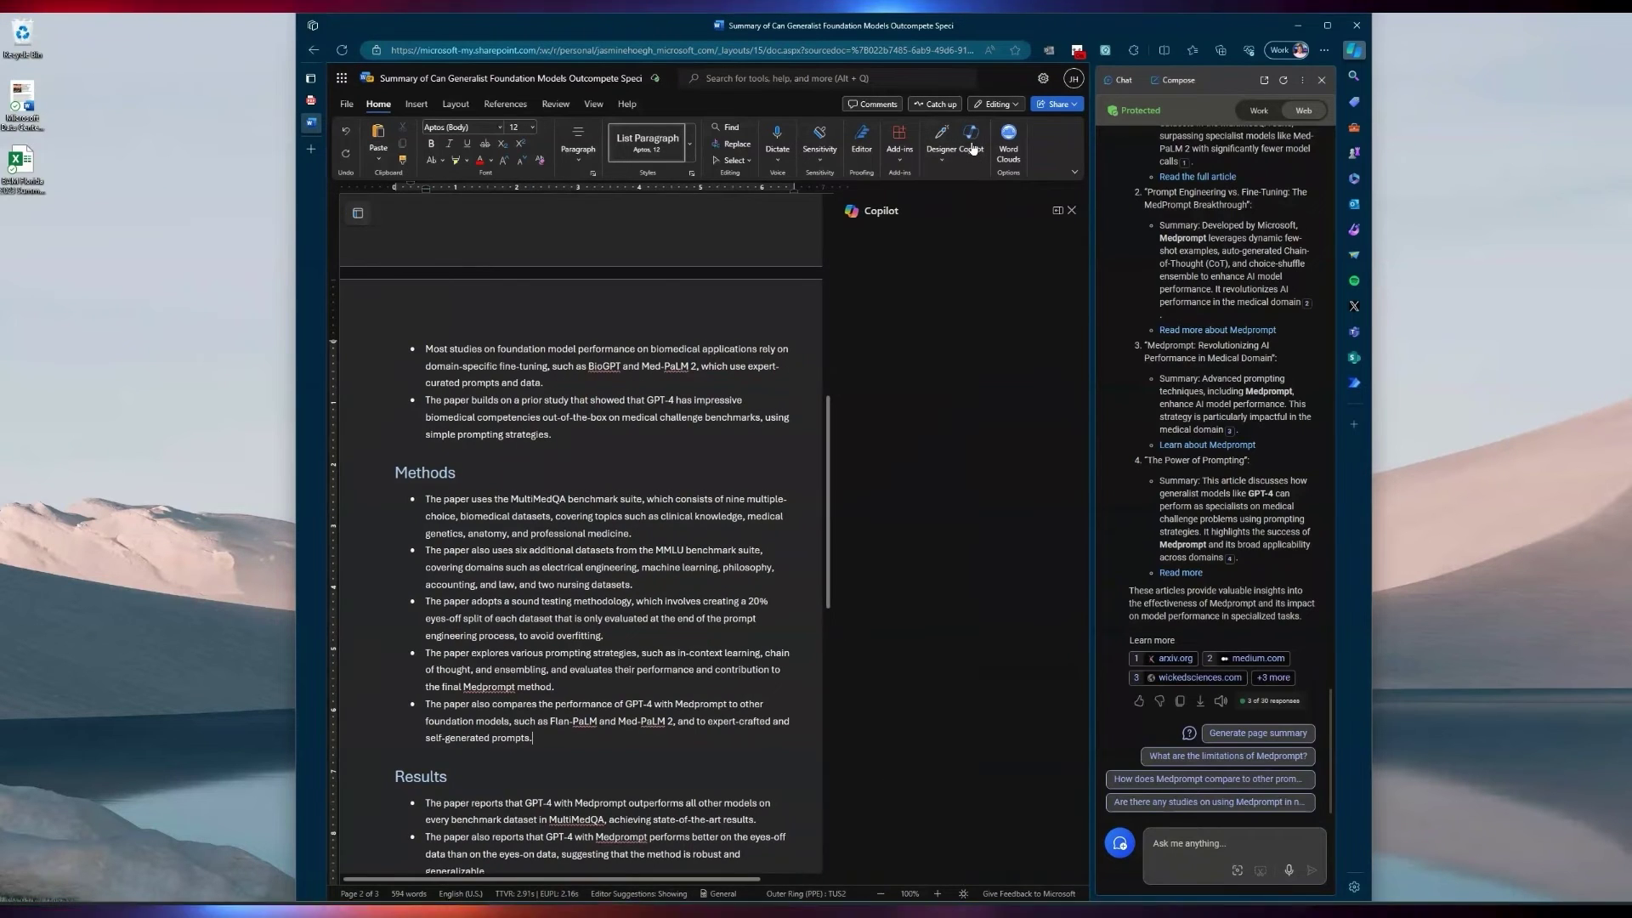
pyautogui.click(973, 149)
pyautogui.click(969, 145)
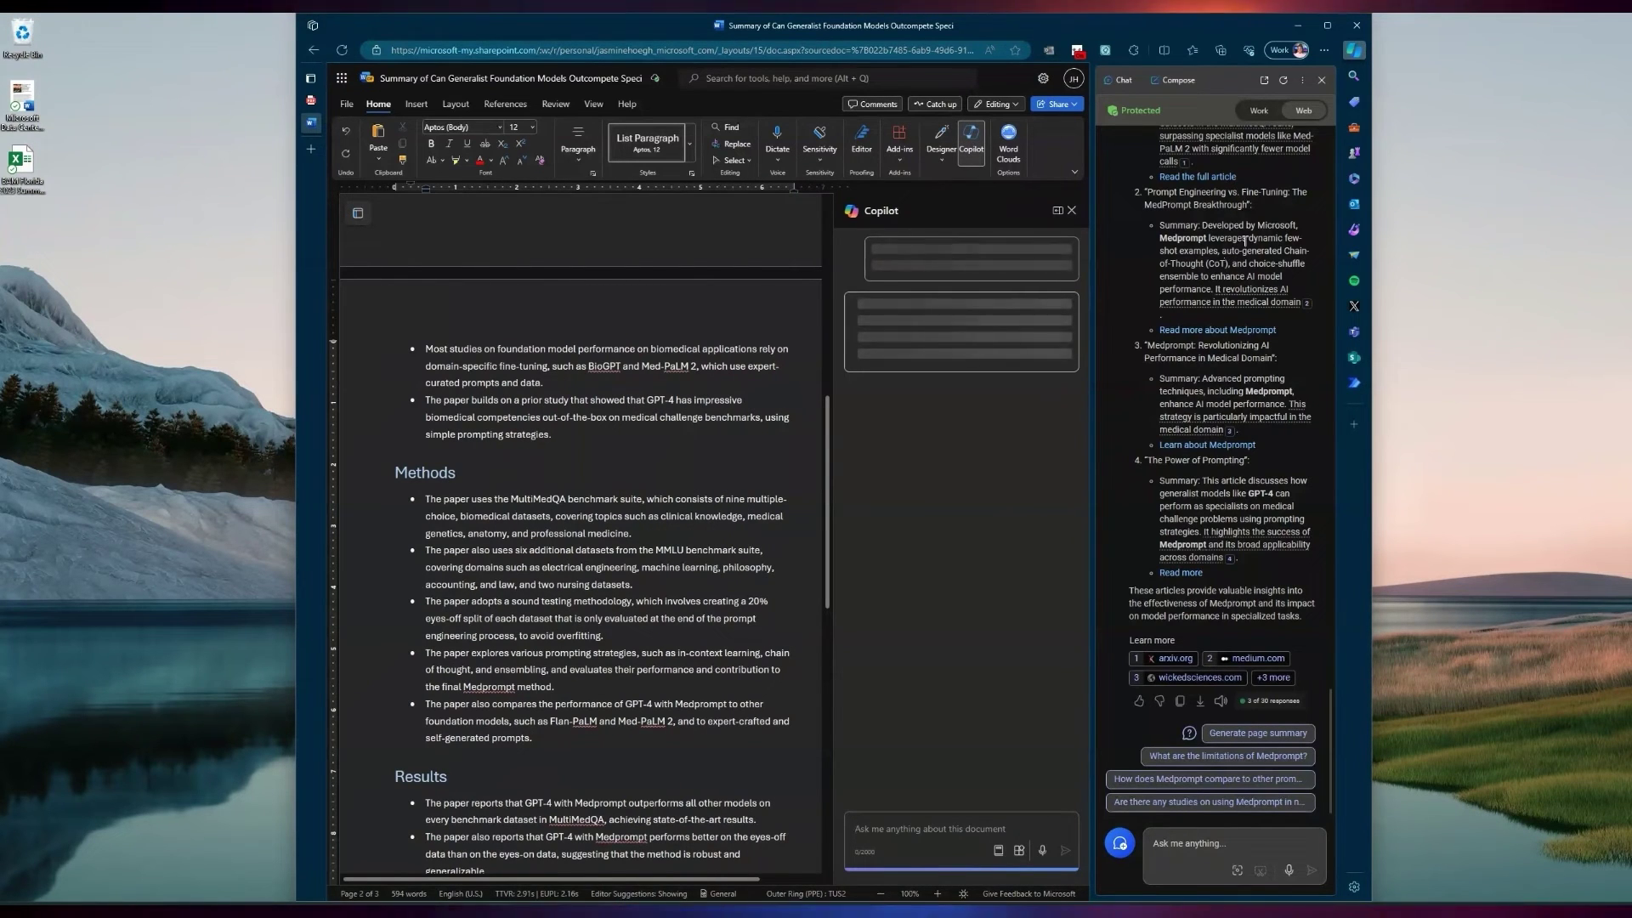
pyautogui.click(1320, 81)
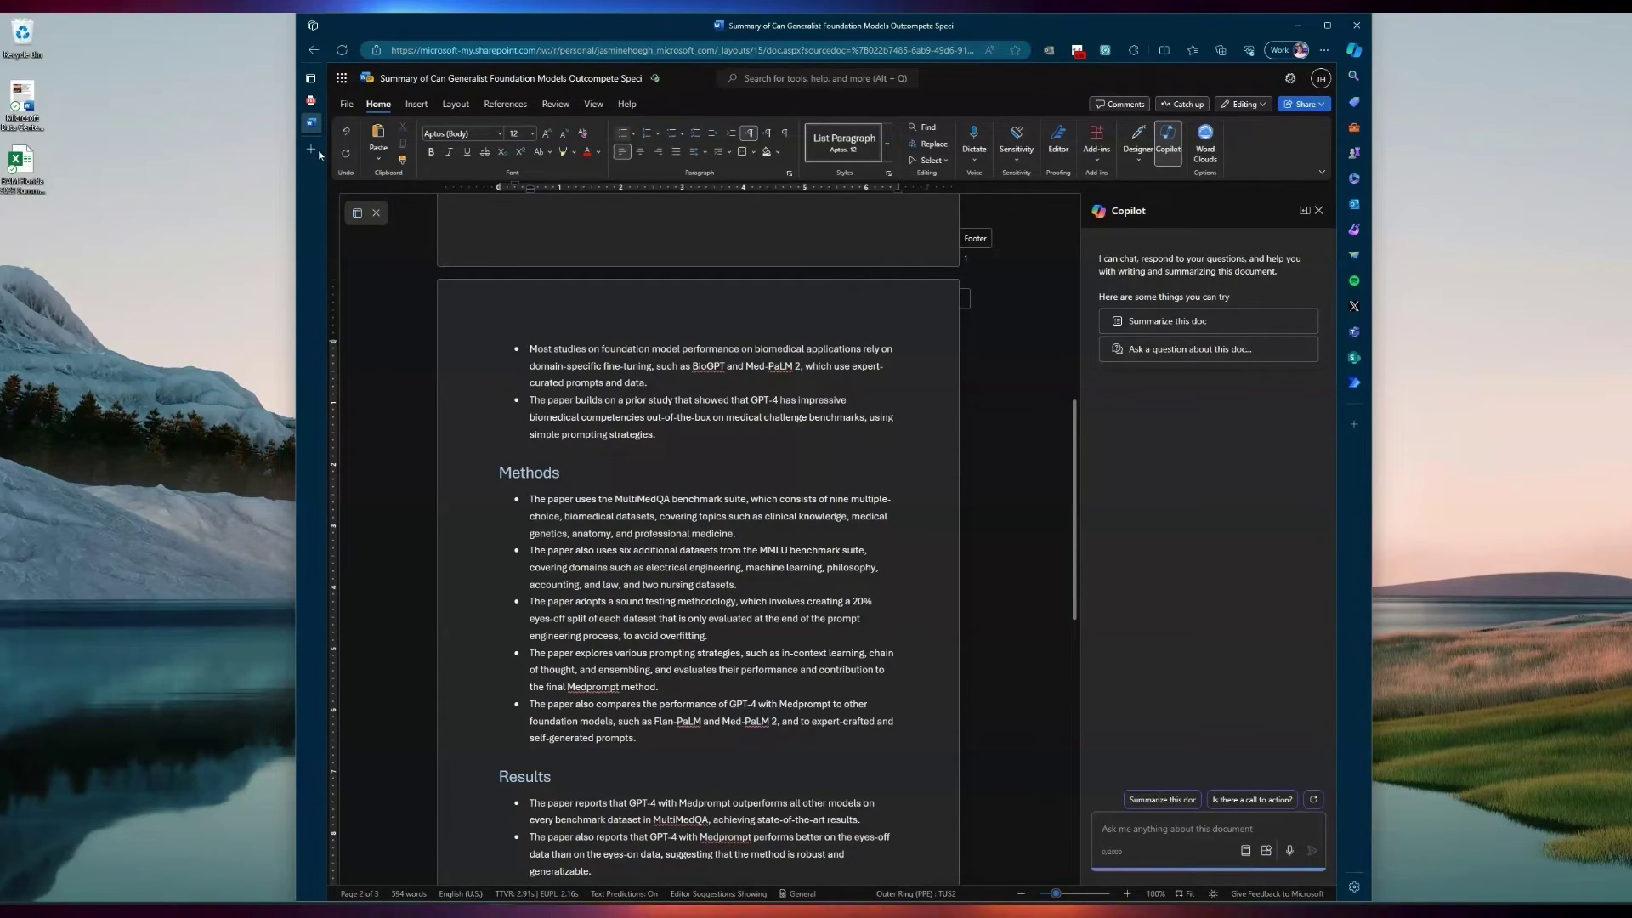
# Open a new browser tab on the Microsoft start page, ready for an address
pyautogui.moveTo(321, 153)
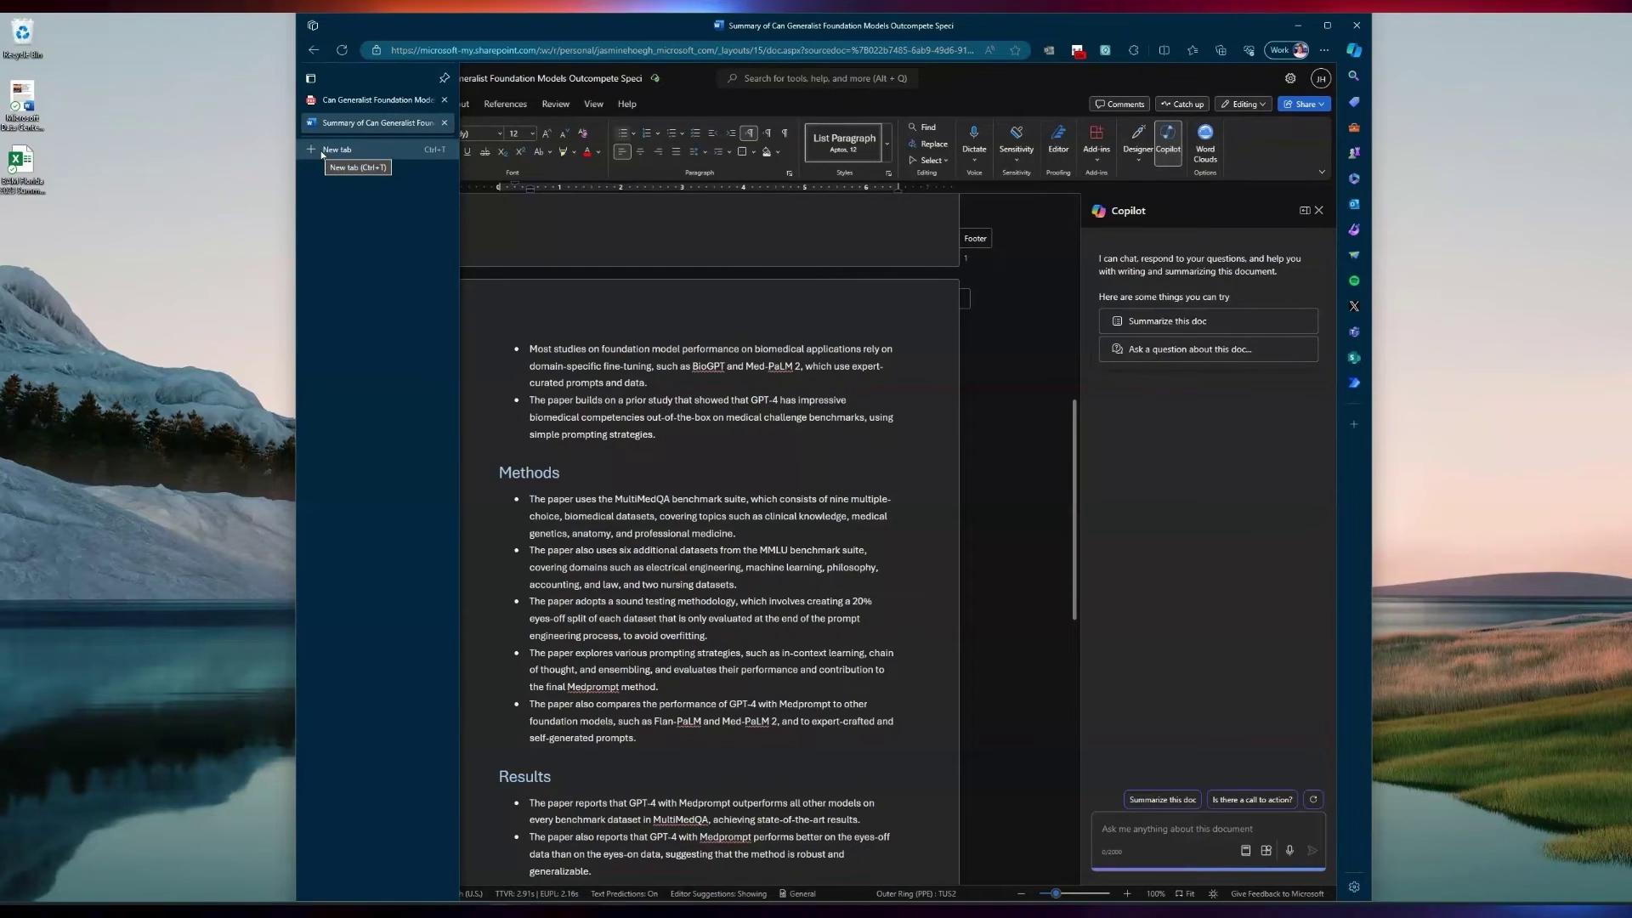
pyautogui.click(322, 151)
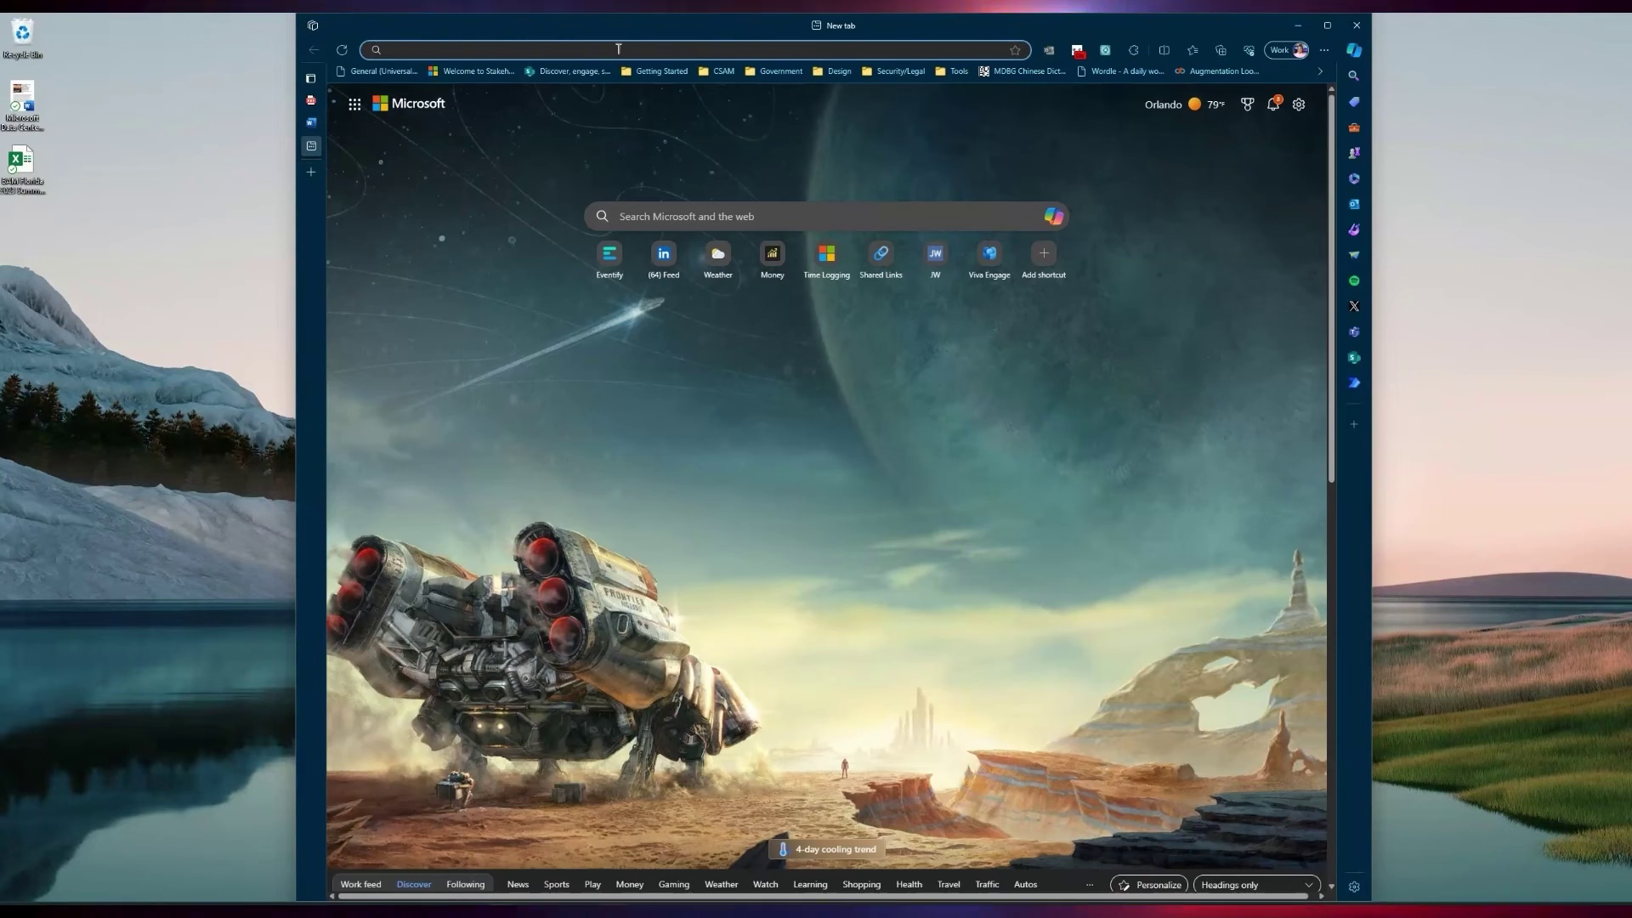
pyautogui.click(618, 48)
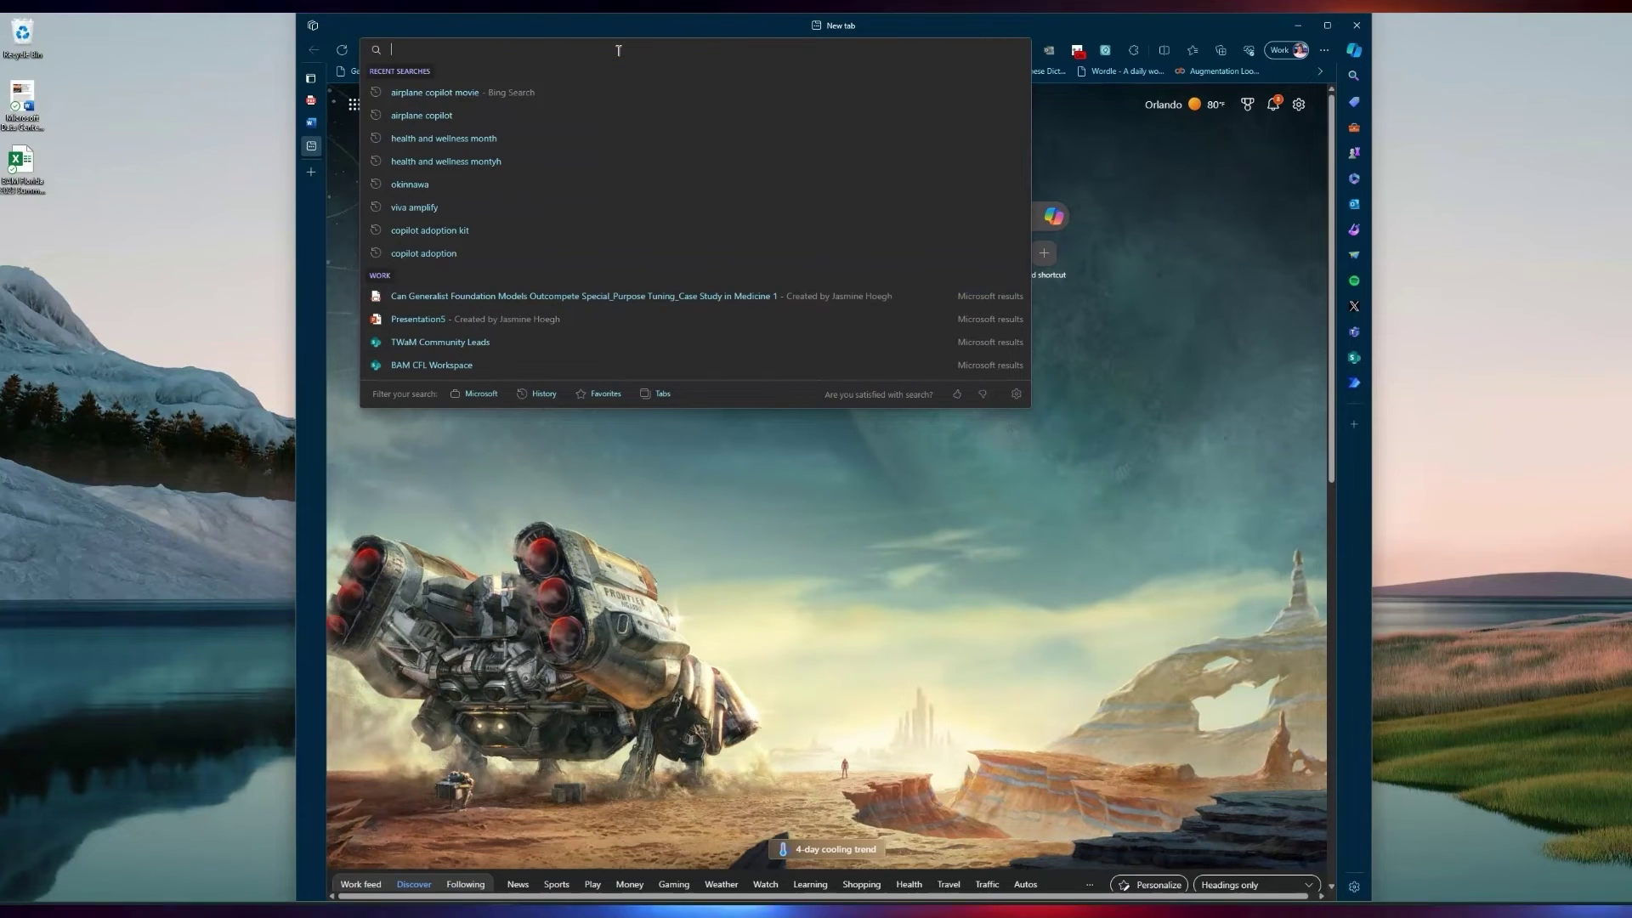
# Create a new blank PowerPoint presentation by entering ppt.new in the address bar
pyautogui.write('ppt.new')
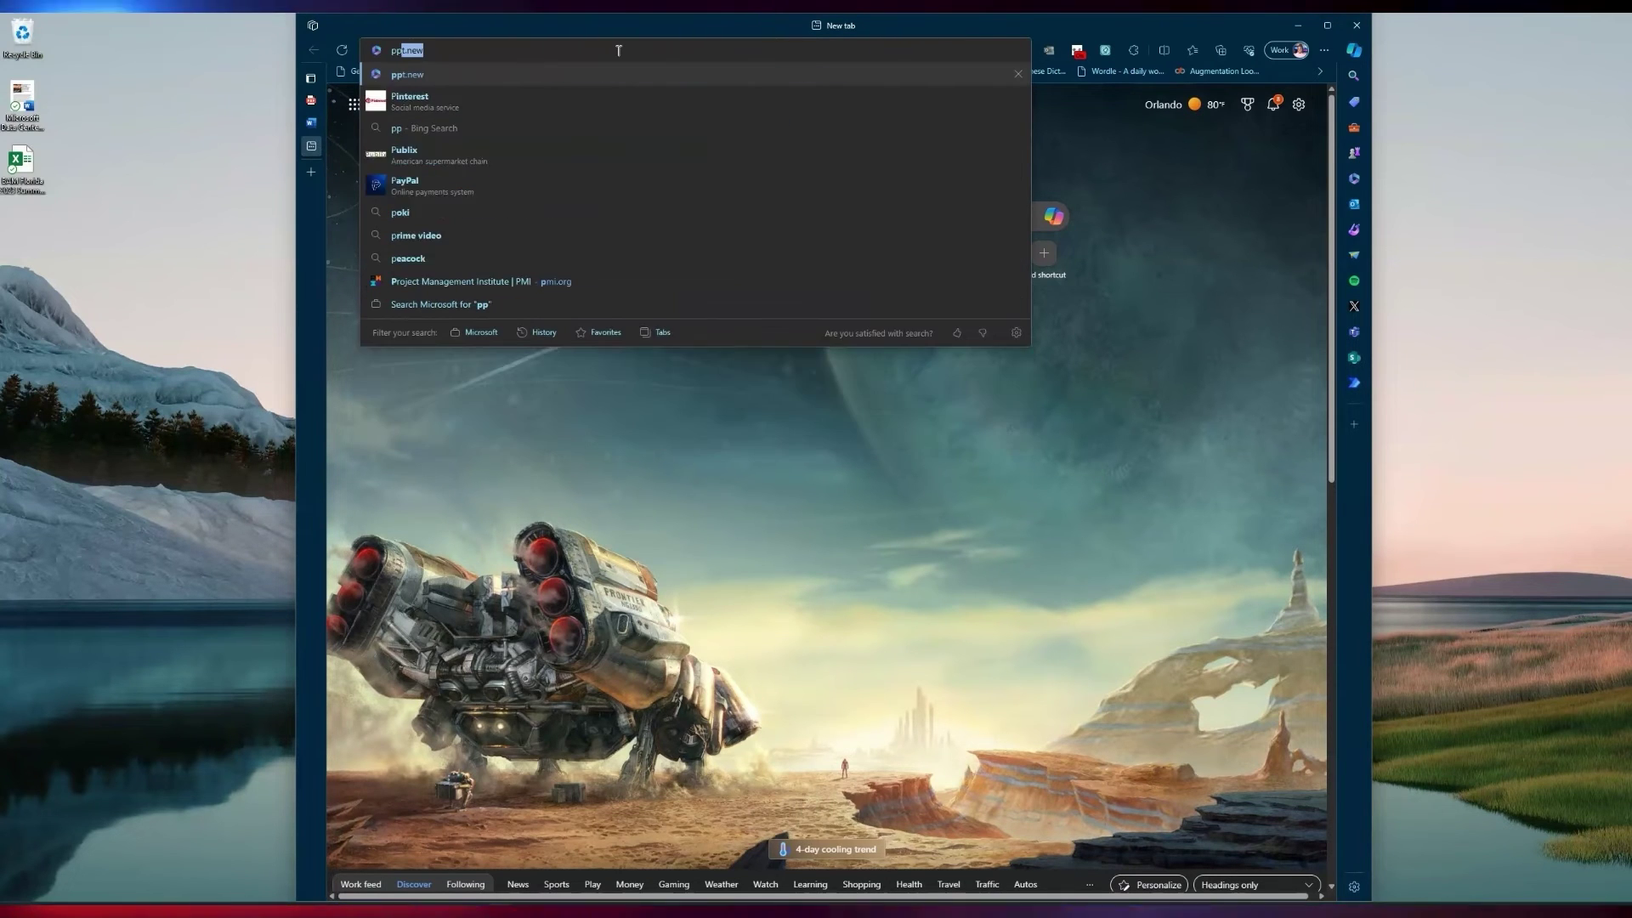
pyautogui.press('Return')
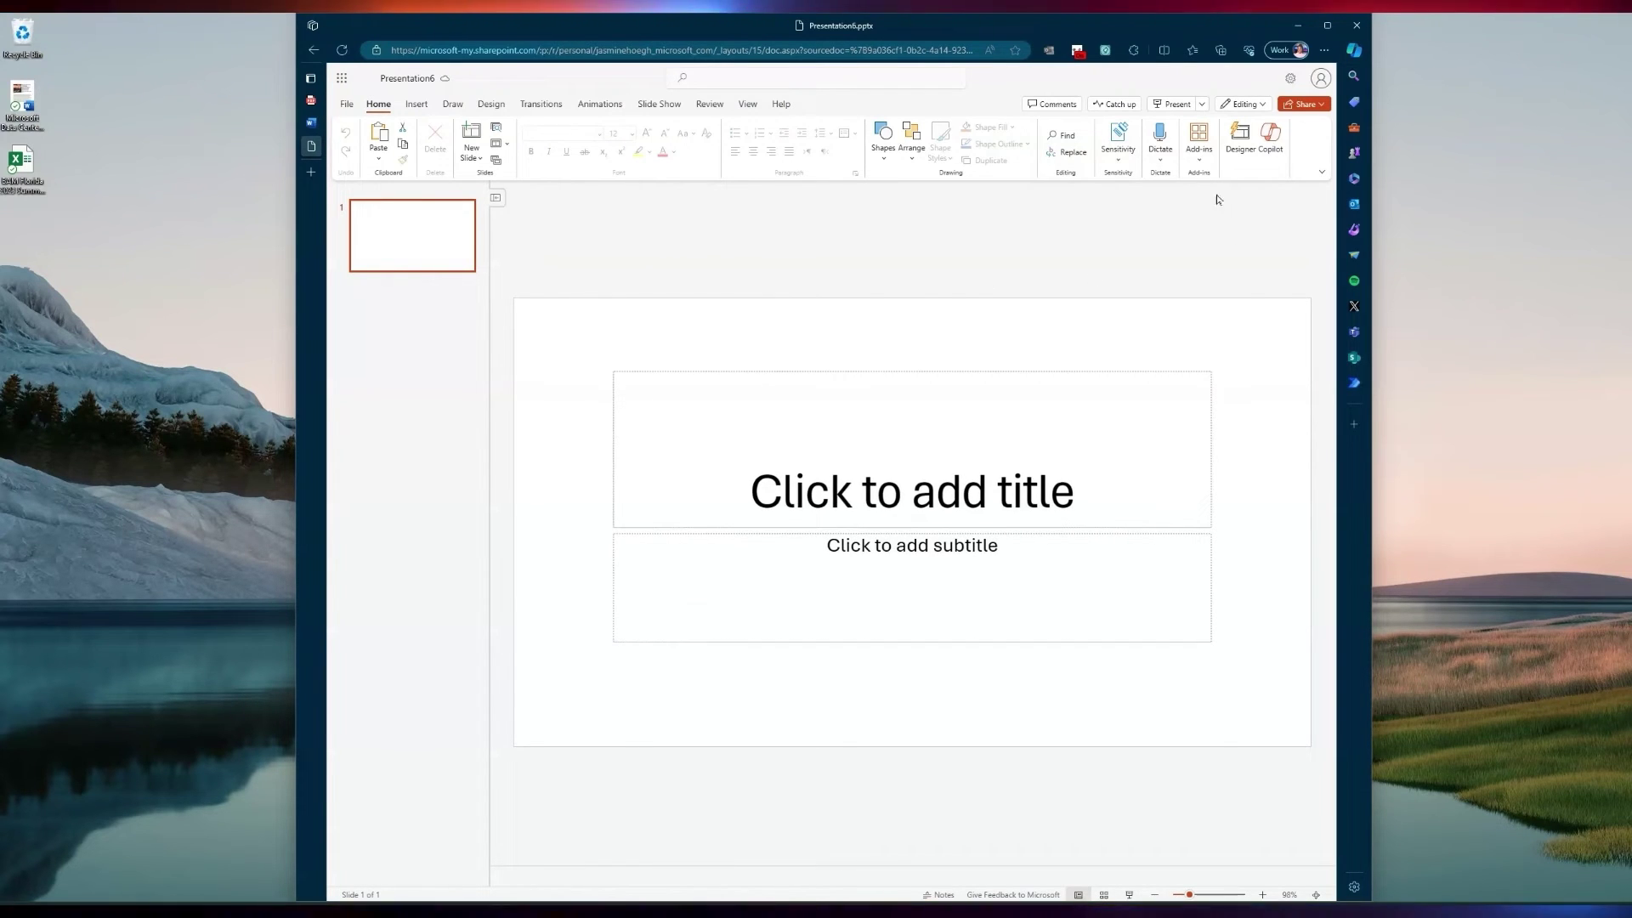
# Show the Copilot pane next to the blank Presentation6 title slide
pyautogui.click(1276, 139)
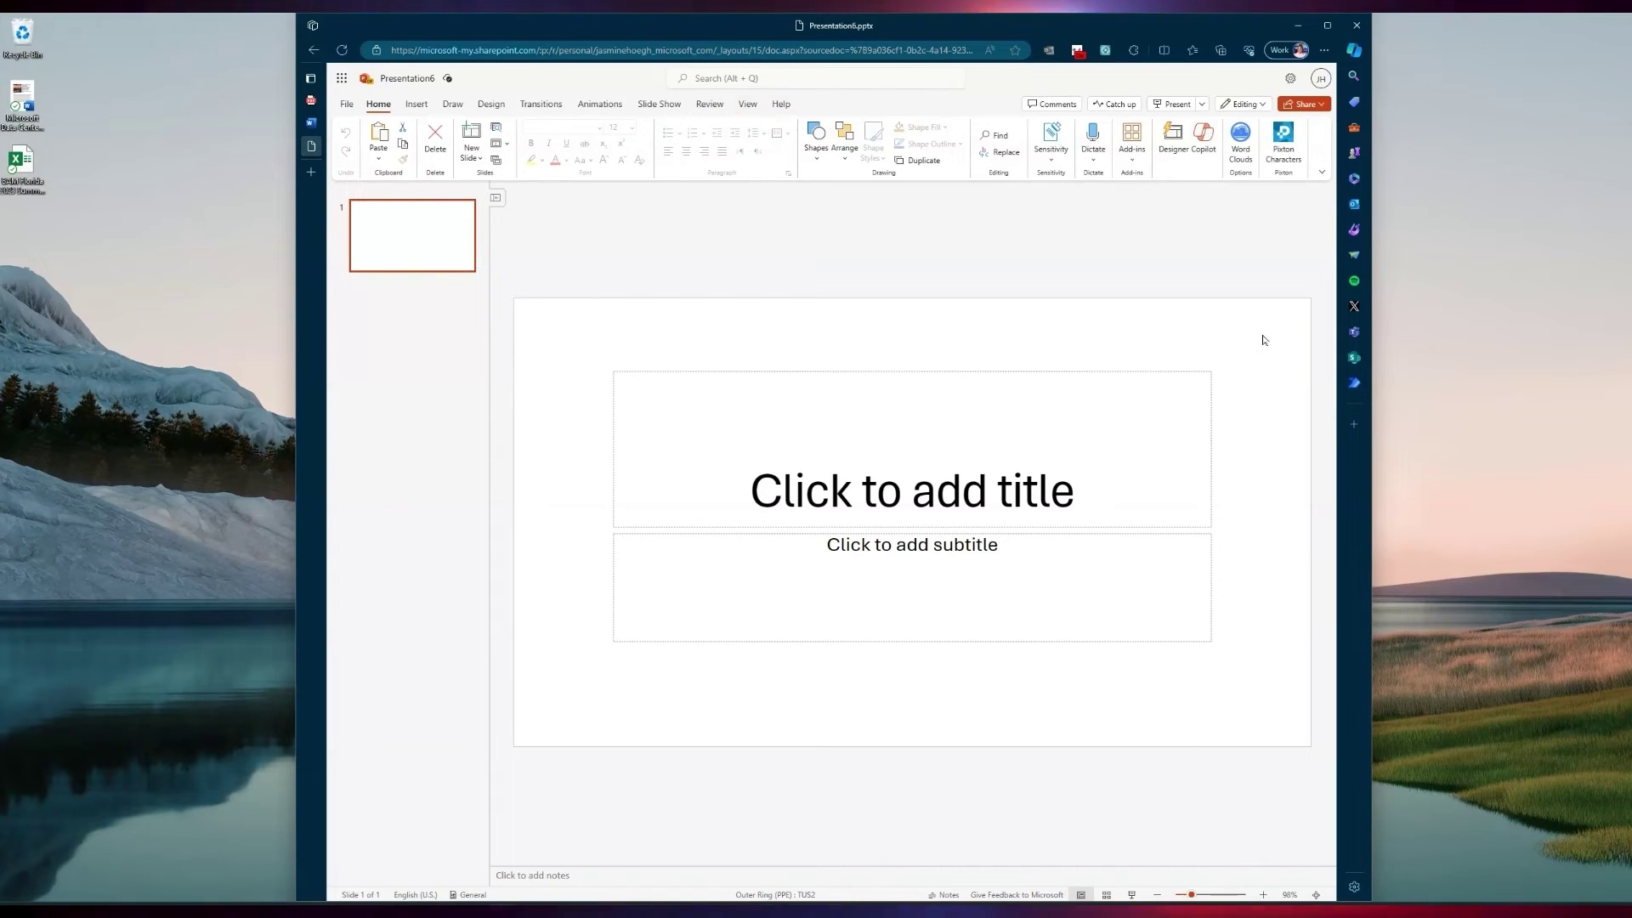
pyautogui.click(1217, 154)
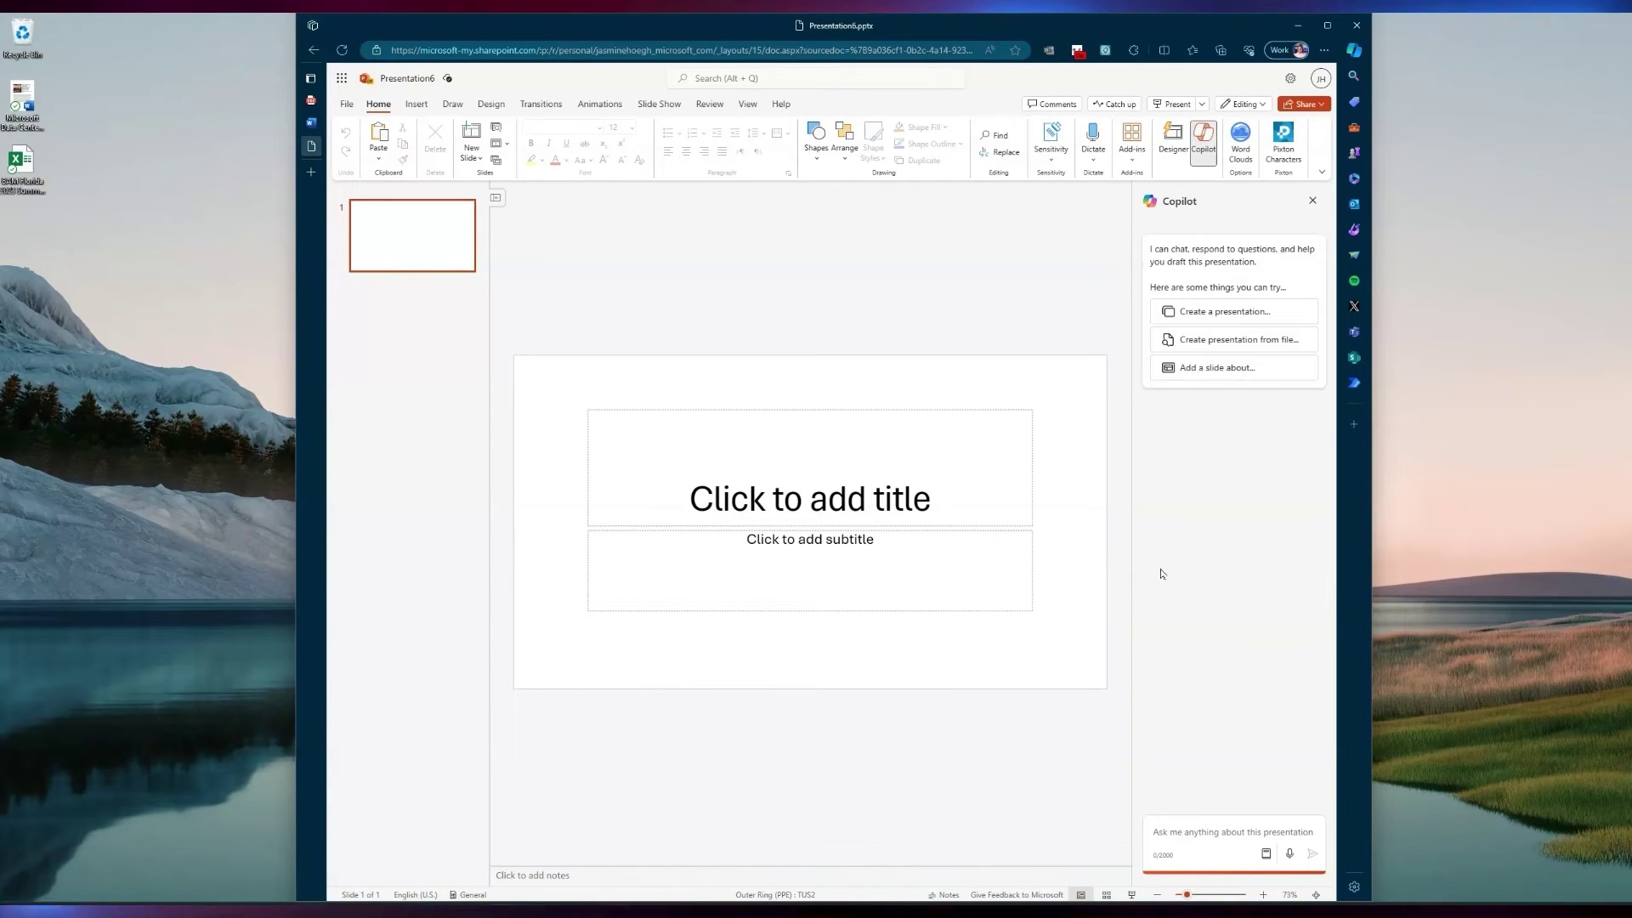
# Have Copilot create a presentation from the 'Summary of Can Generalist Foundation Models' document
pyautogui.click(1282, 339)
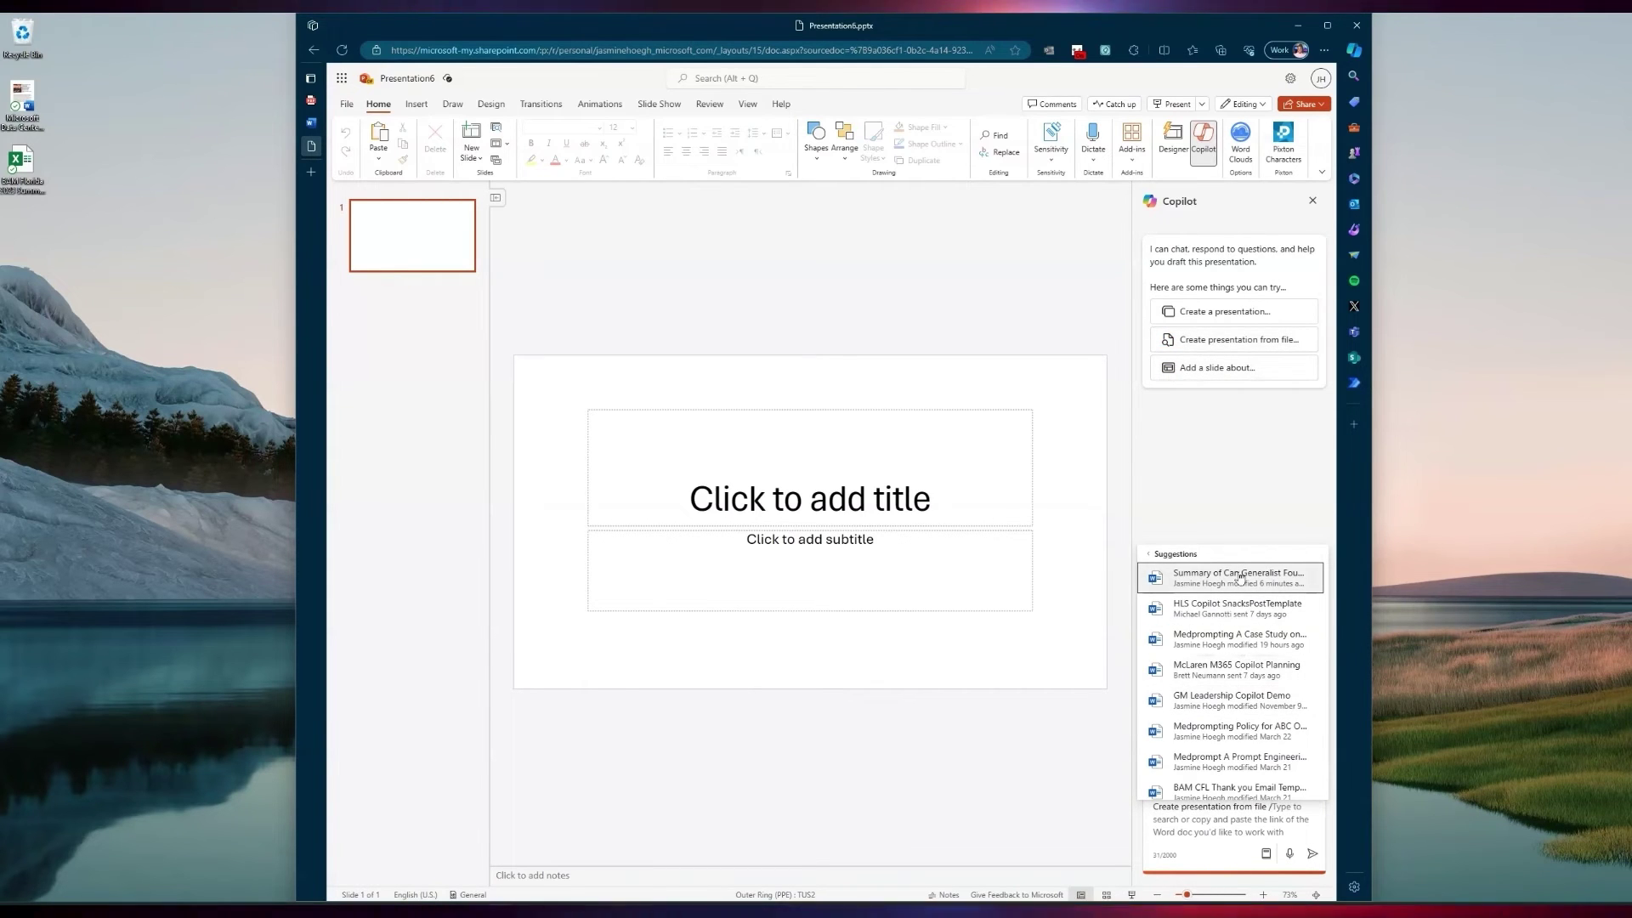
pyautogui.click(1240, 577)
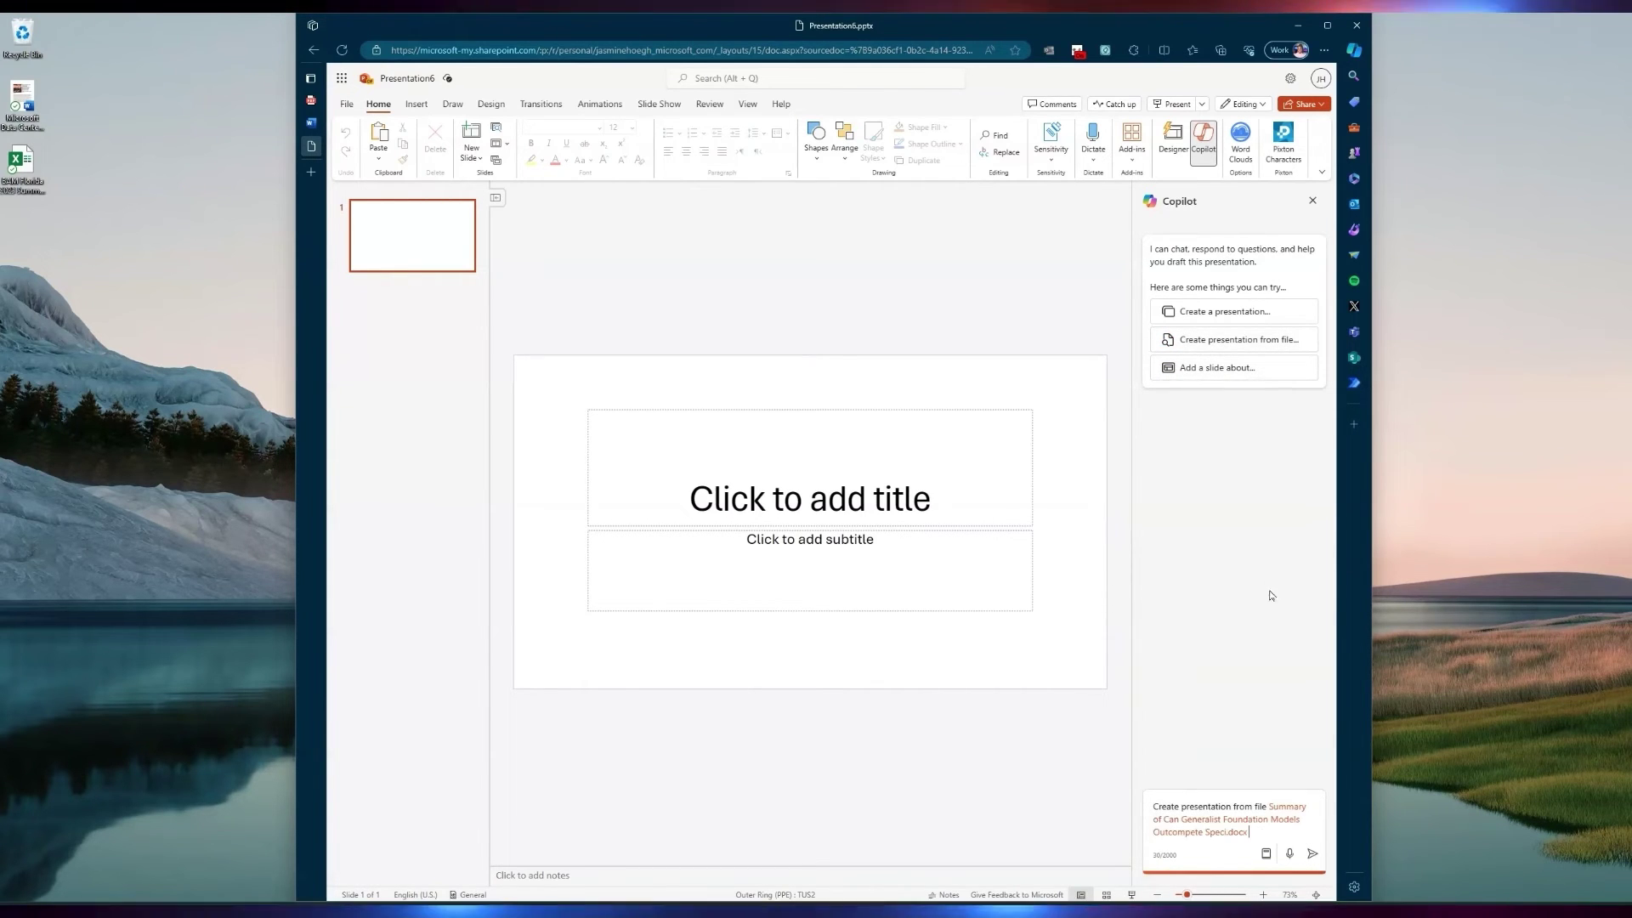
pyautogui.click(1313, 854)
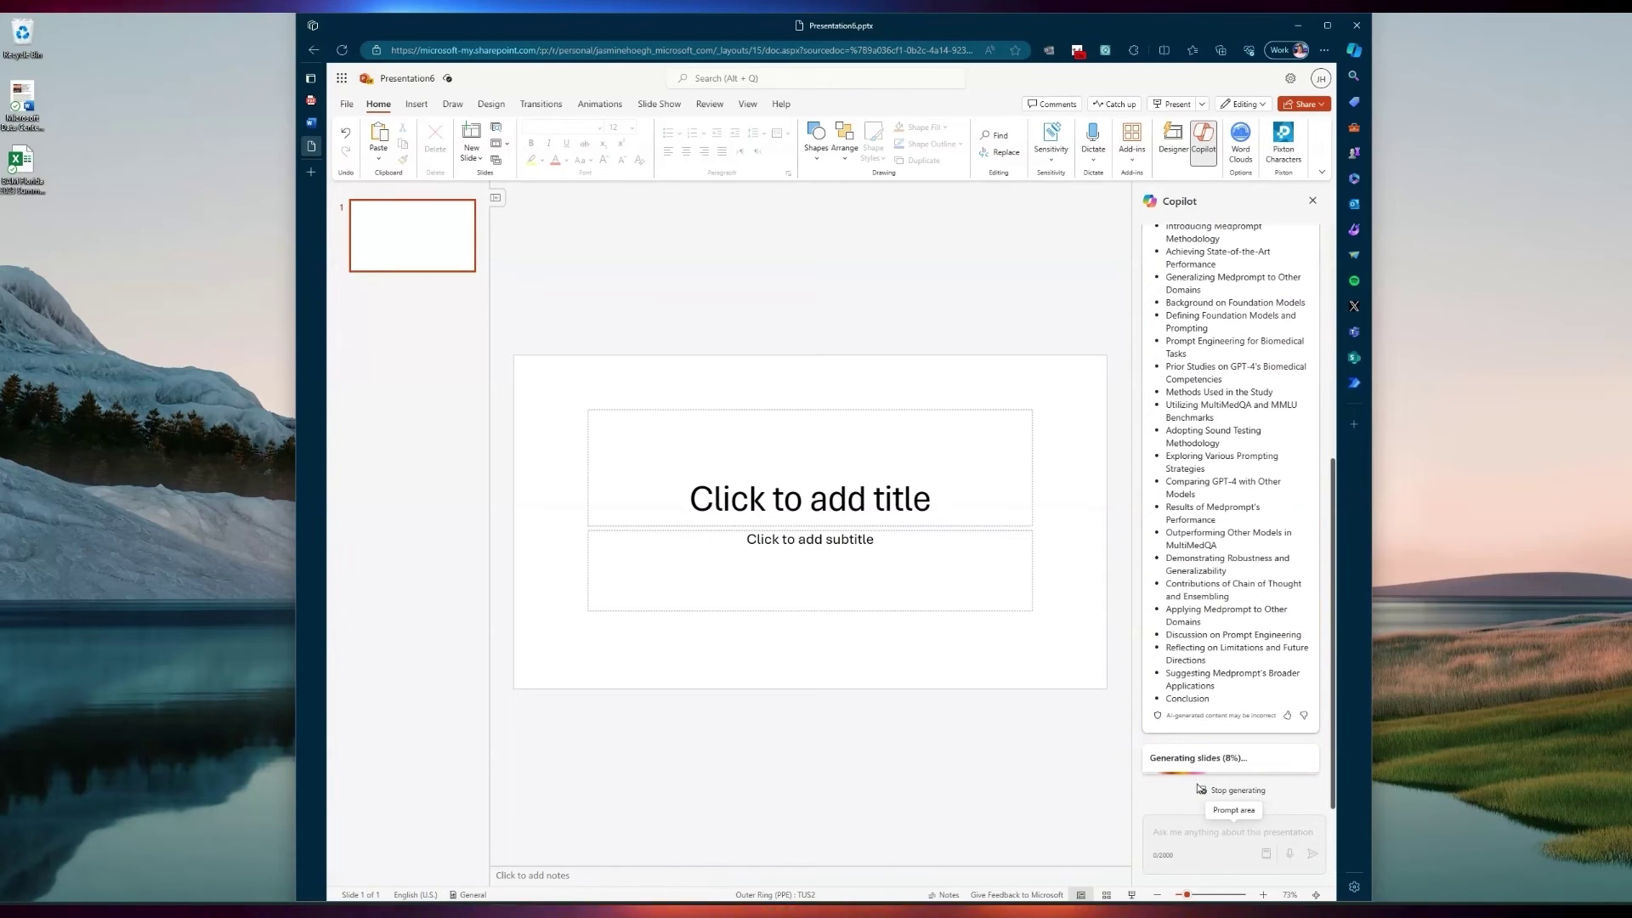
# Scroll through Copilot's Medprompt slide outline, down to Conclusion, while generation continues
pyautogui.scroll(5, 1234, 588)
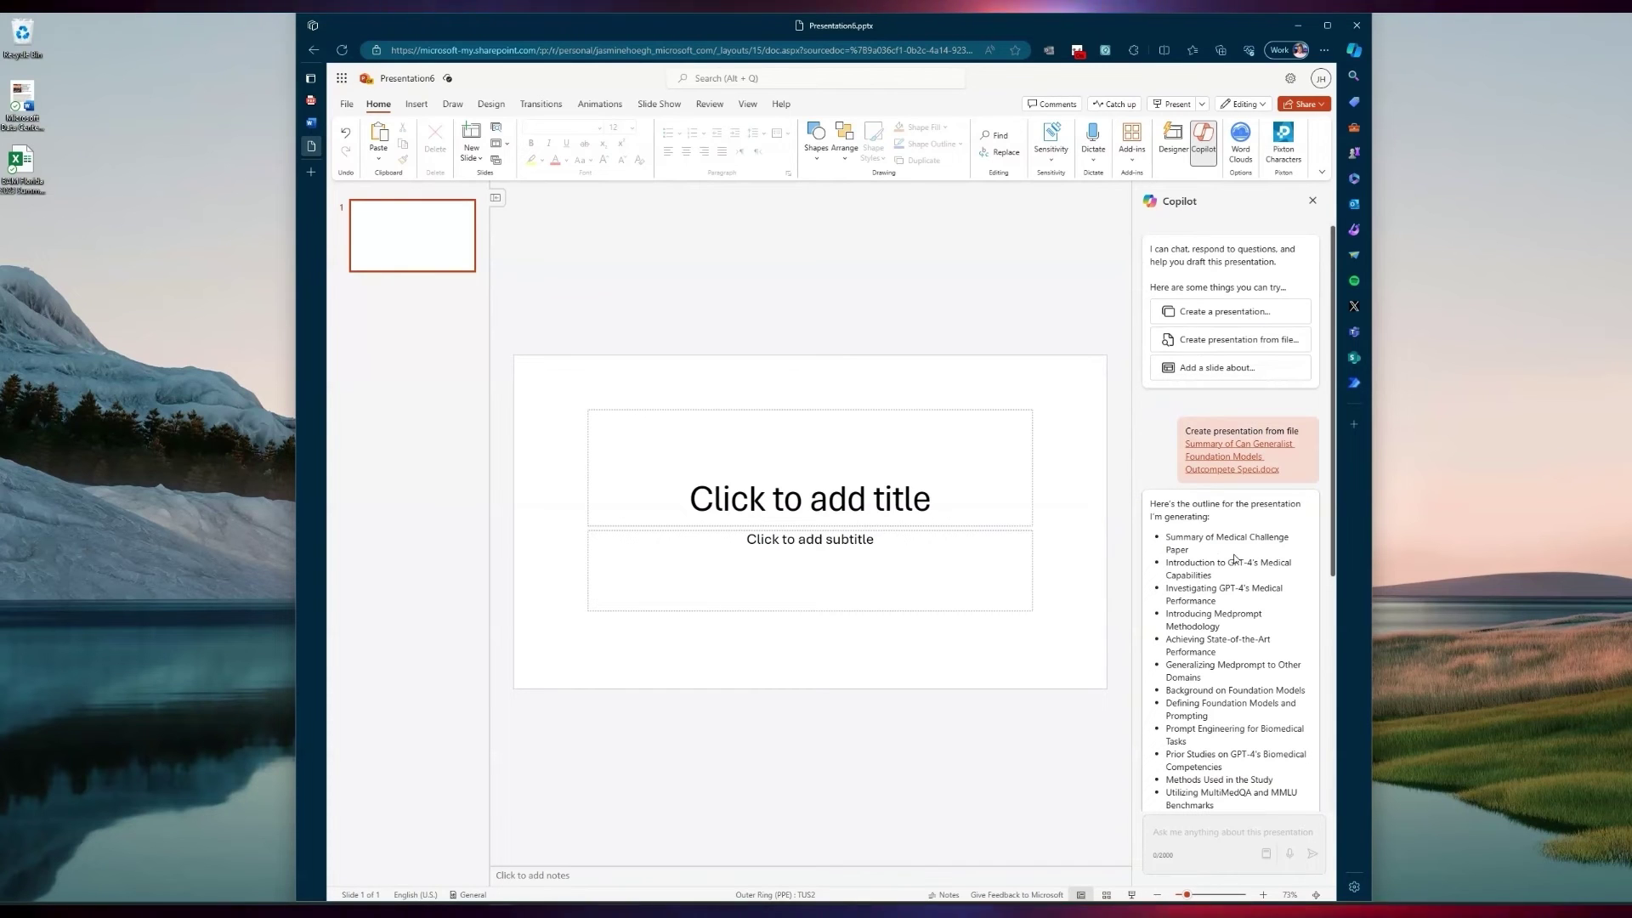
pyautogui.scroll(-3, 1246, 559)
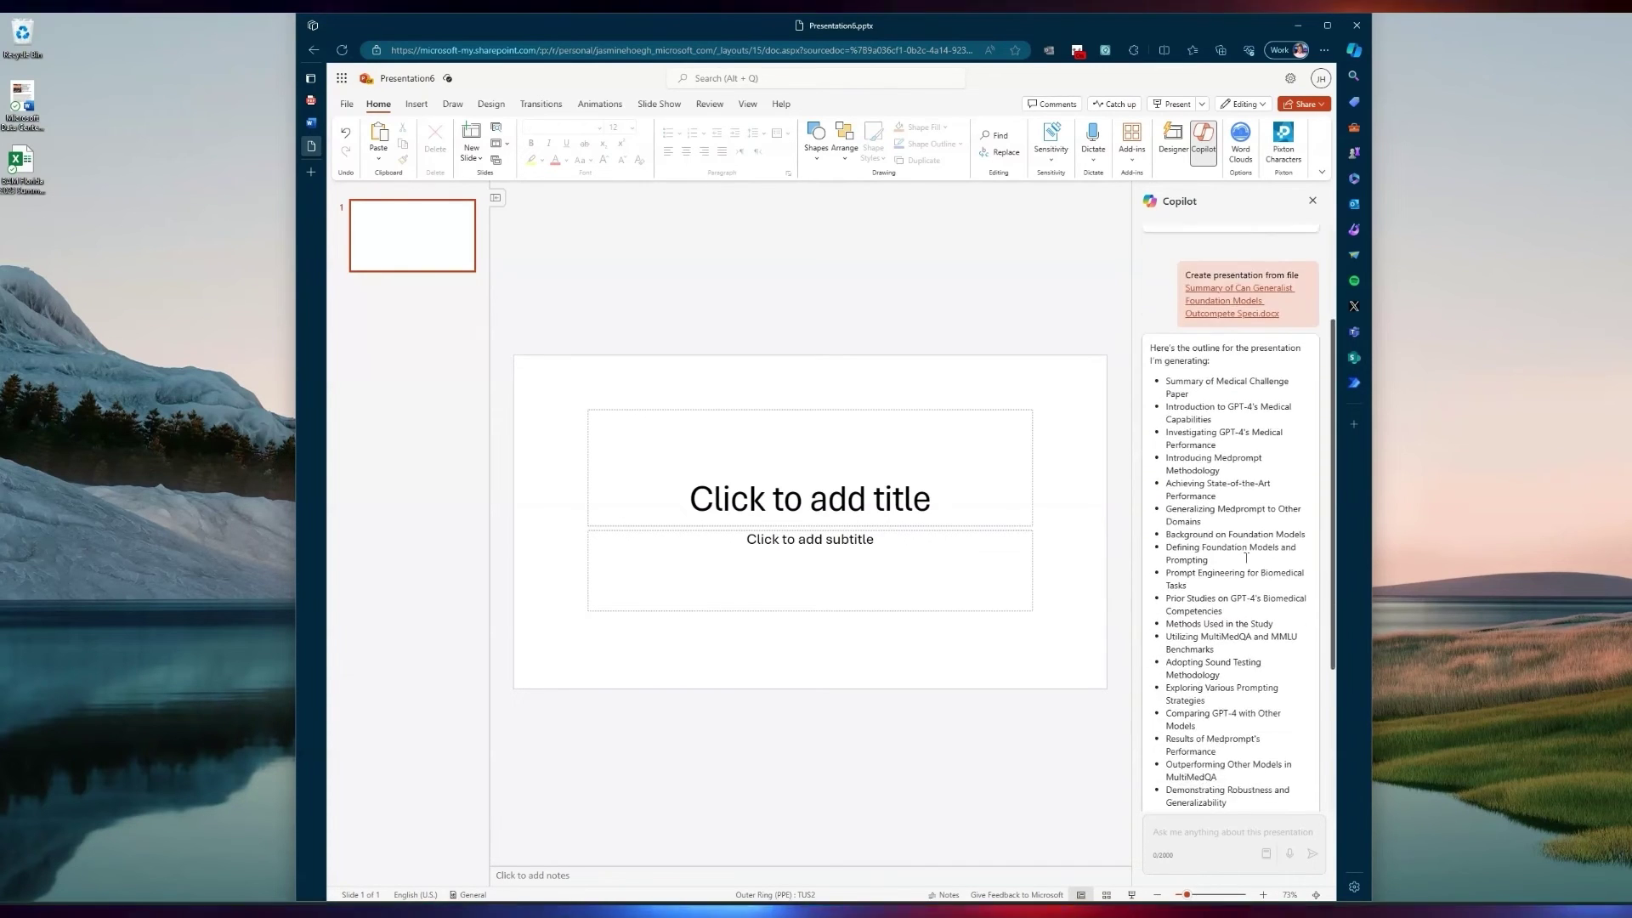
pyautogui.scroll(-2, 1247, 557)
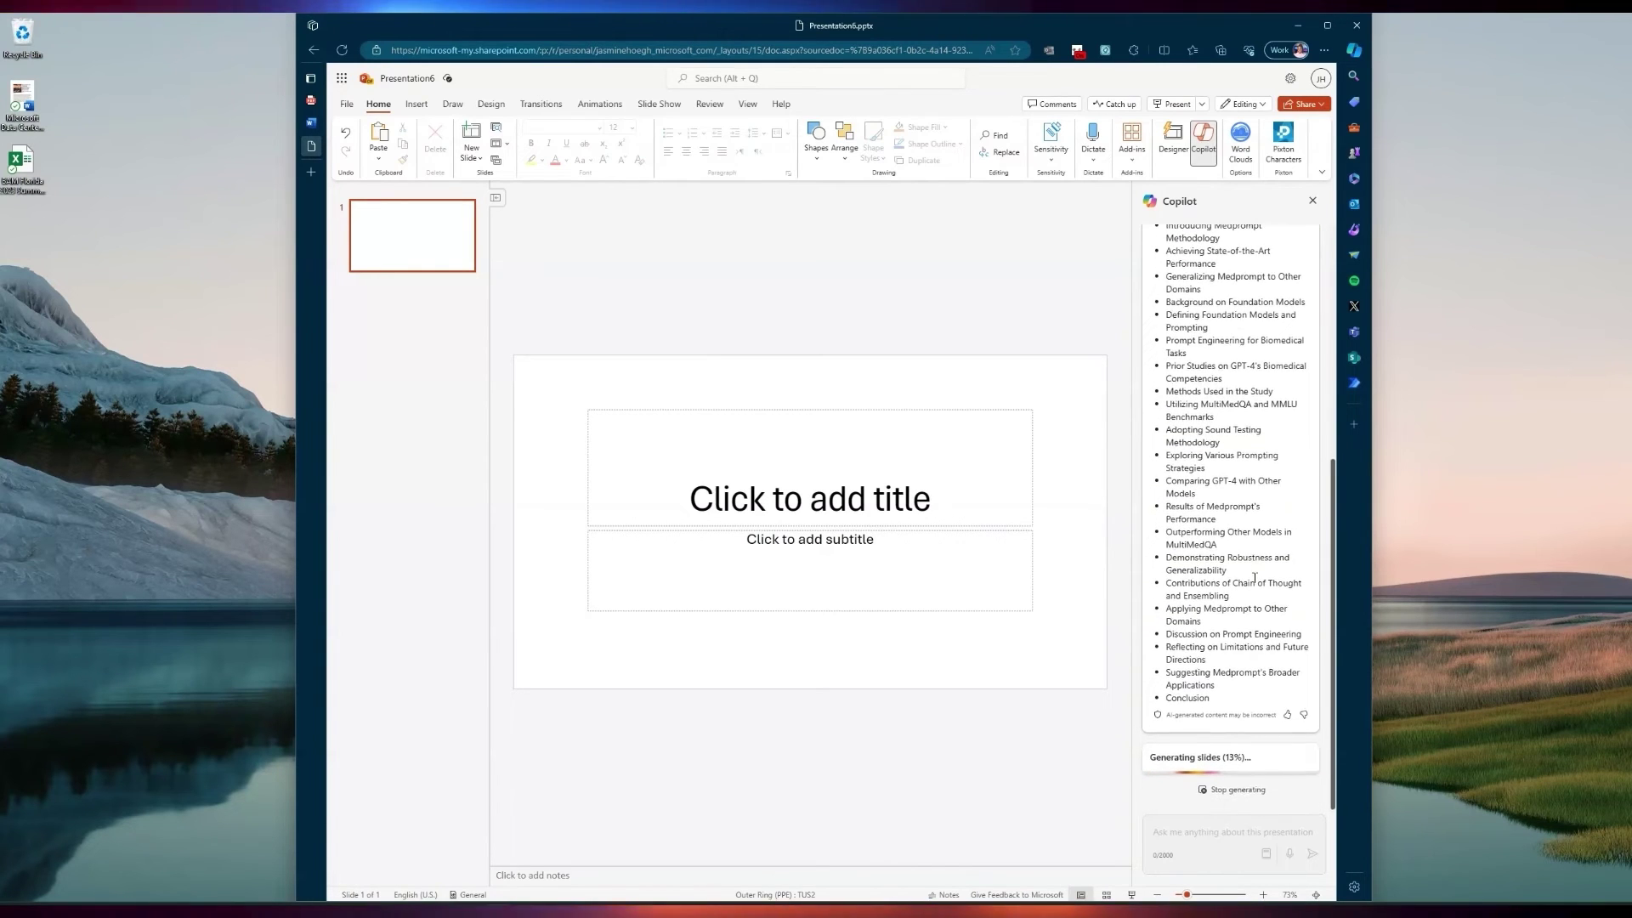
pyautogui.scroll(-1, 1246, 578)
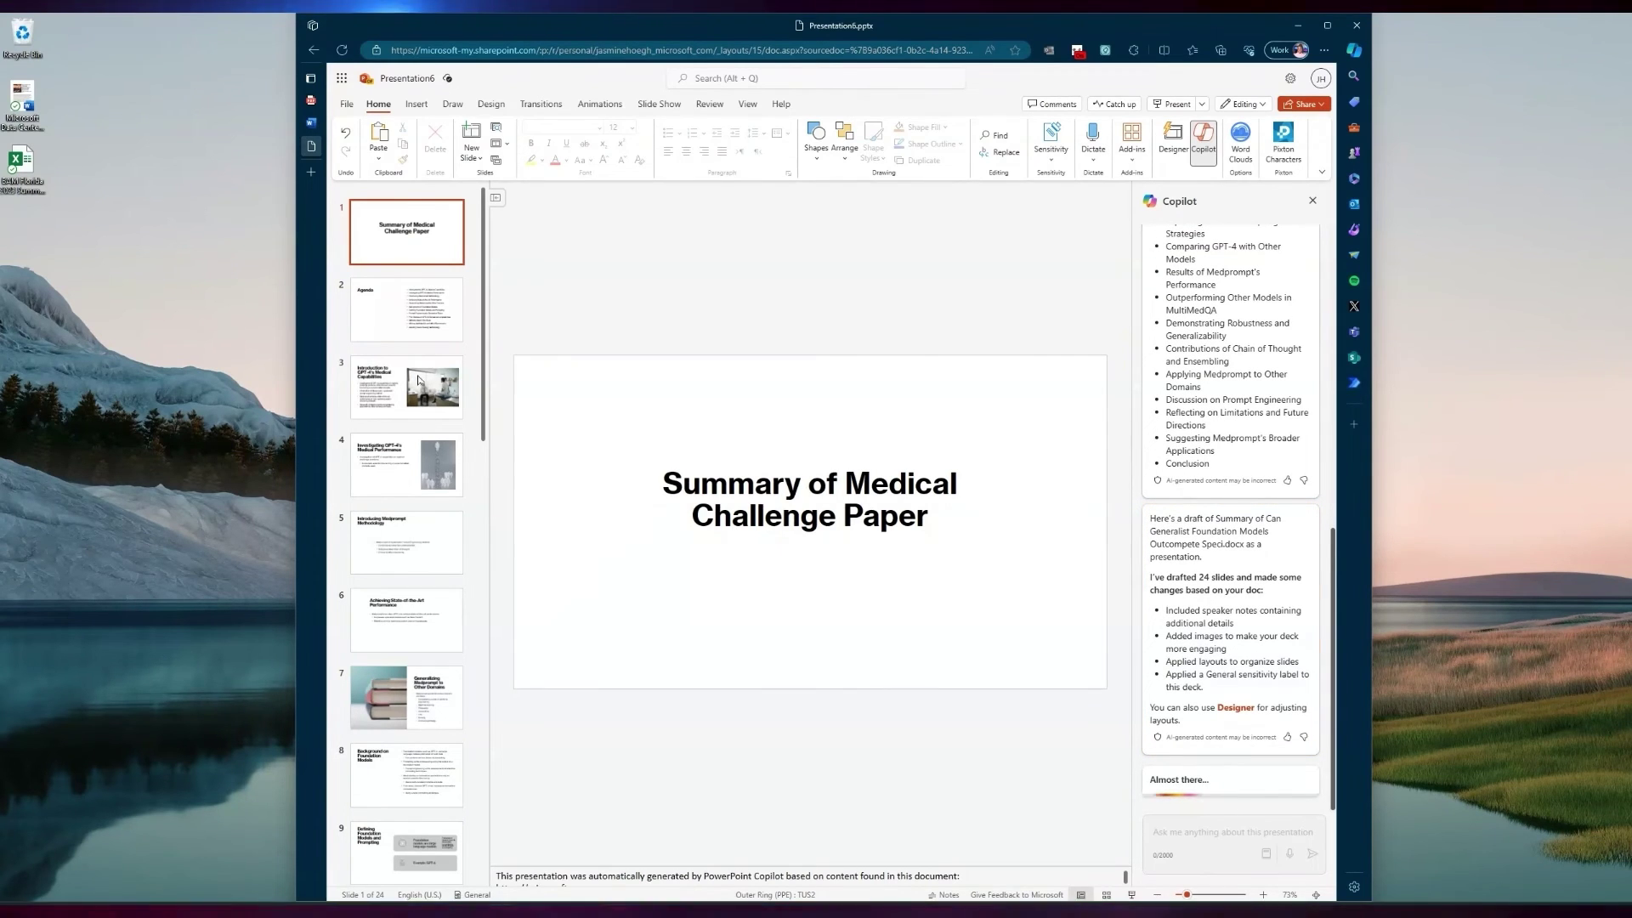
# Show Designer layout ideas for slide 20, Contributions of Chain of Thought and Ensembling
pyautogui.scroll(-10, 429, 418)
pyautogui.scroll(-3, 428, 439)
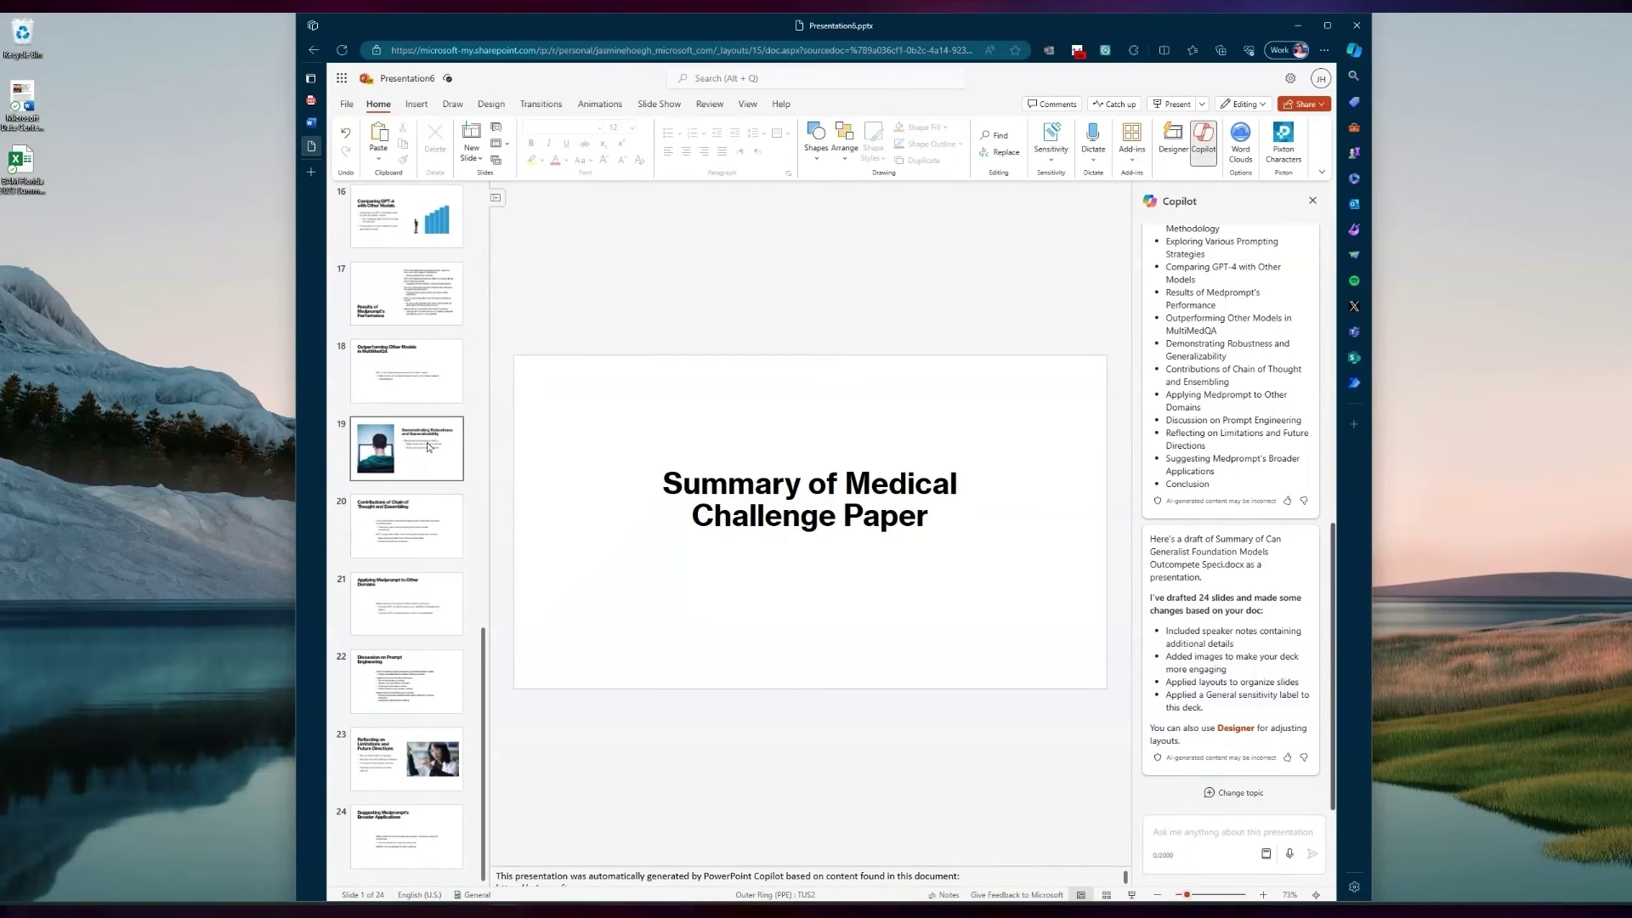
pyautogui.click(455, 527)
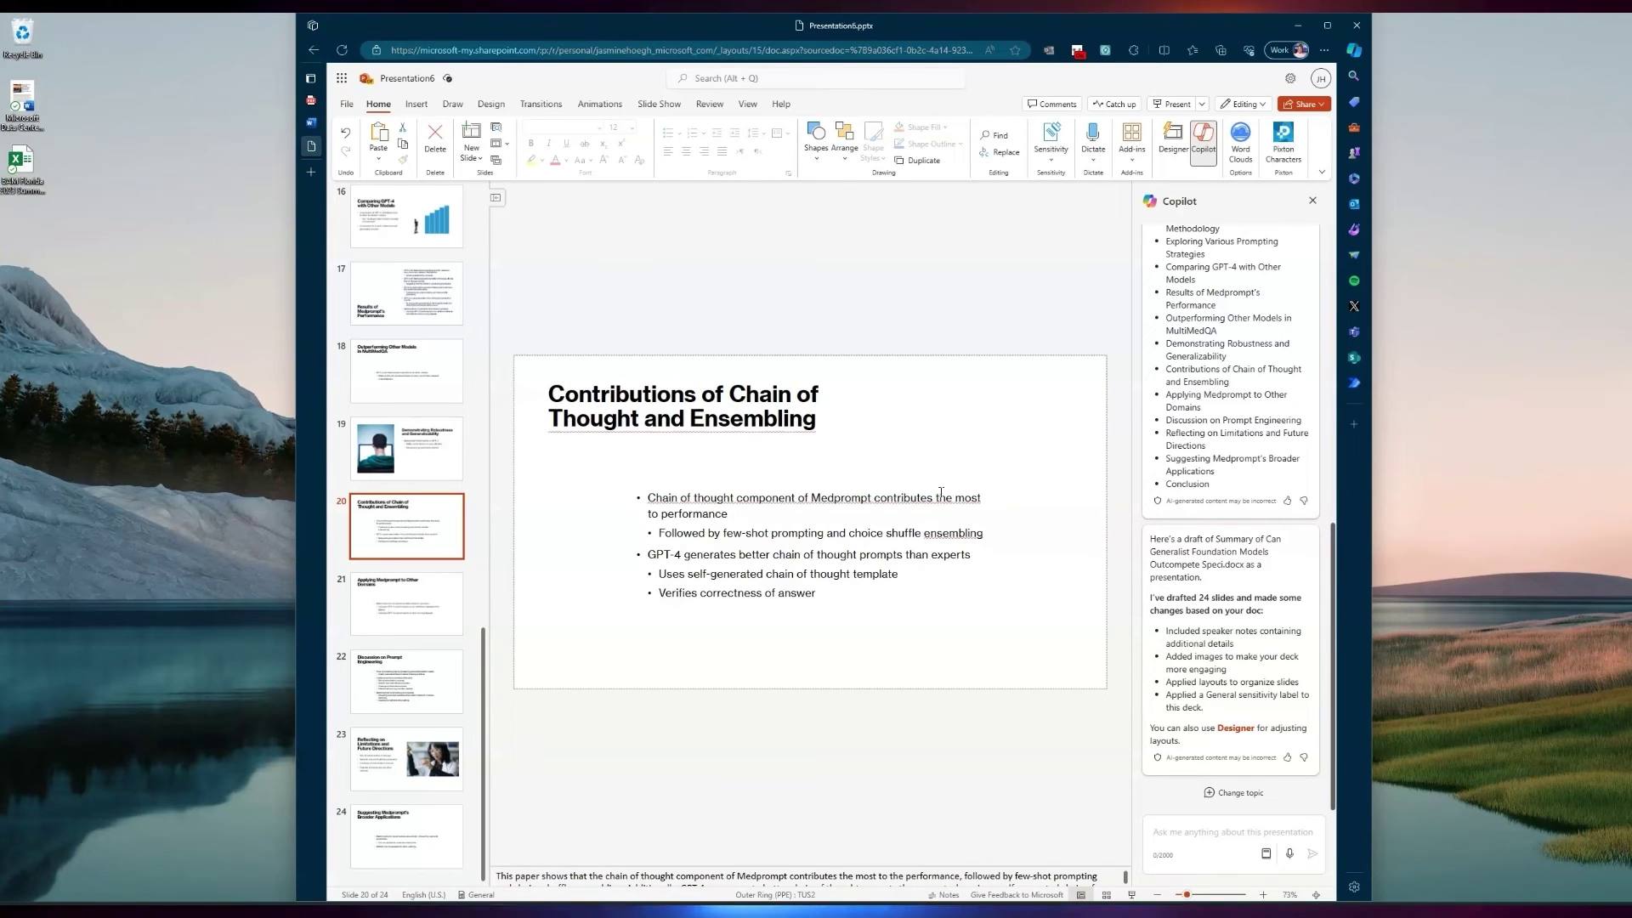
pyautogui.click(1177, 147)
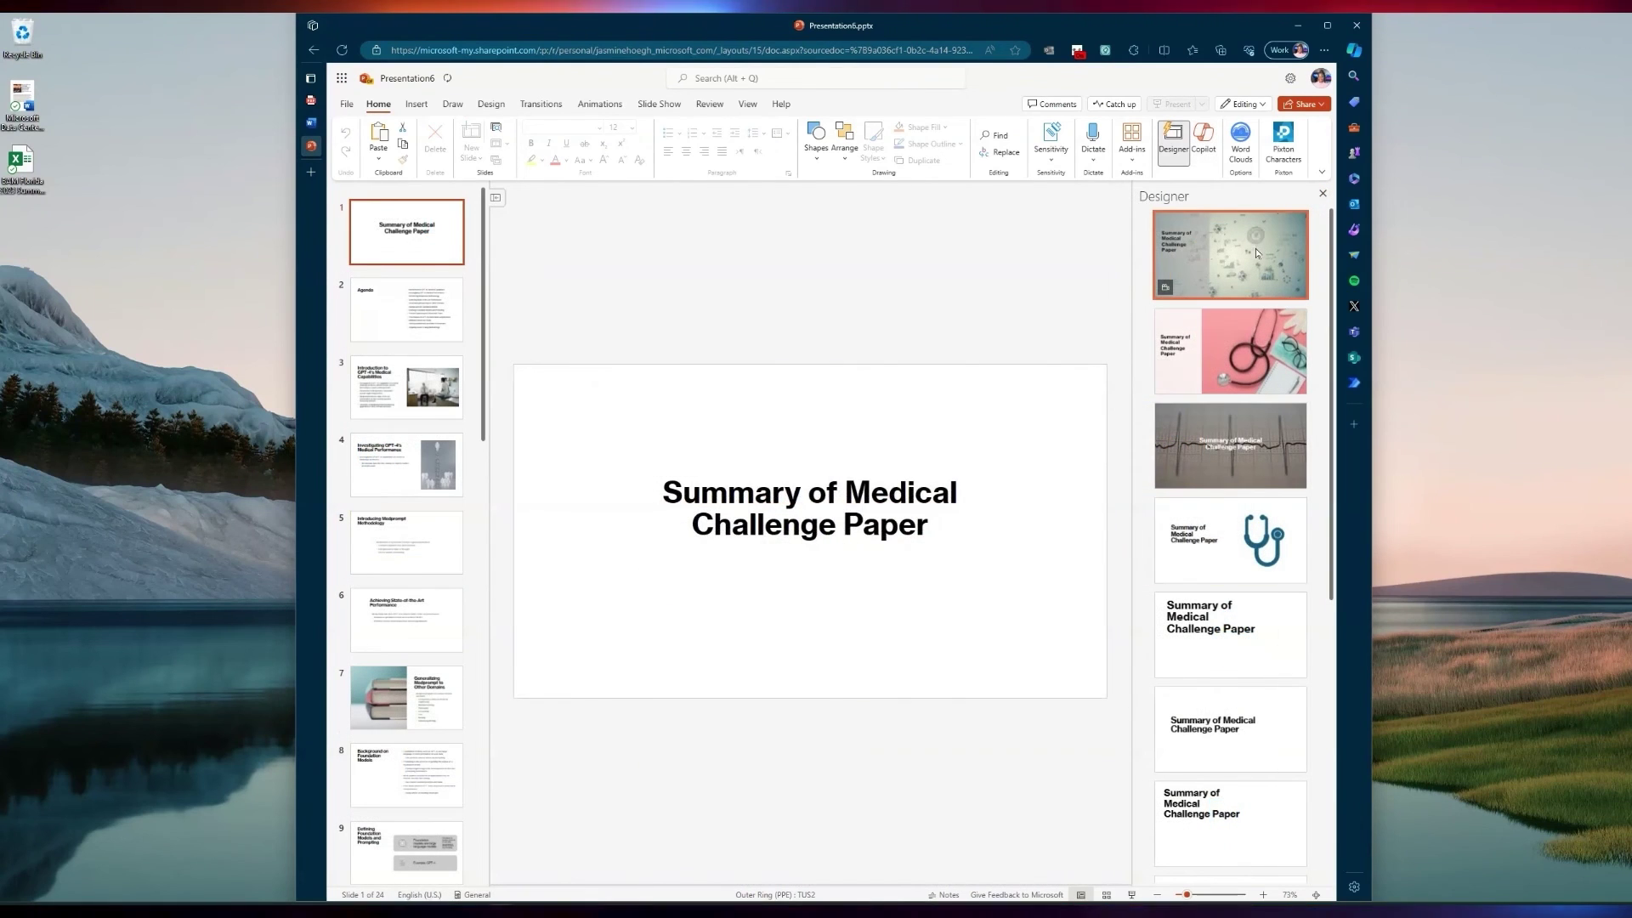
# Give the title slide the first Designer design and the Agenda slide a coloured-tile layout, then return to Copilot
pyautogui.click(1257, 253)
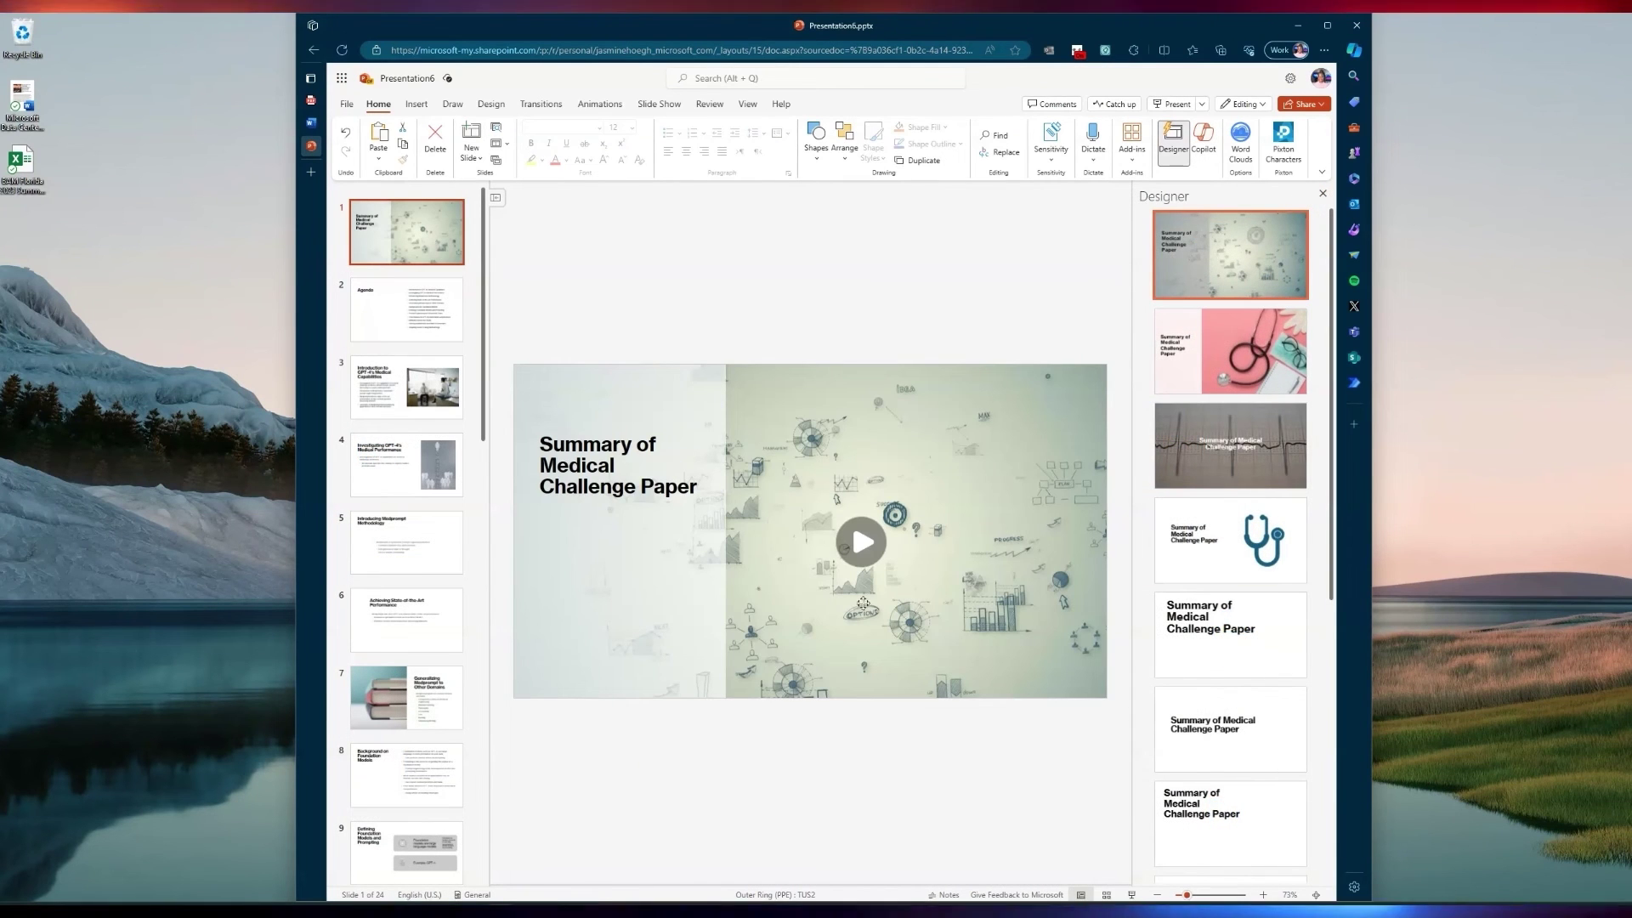
pyautogui.click(1321, 196)
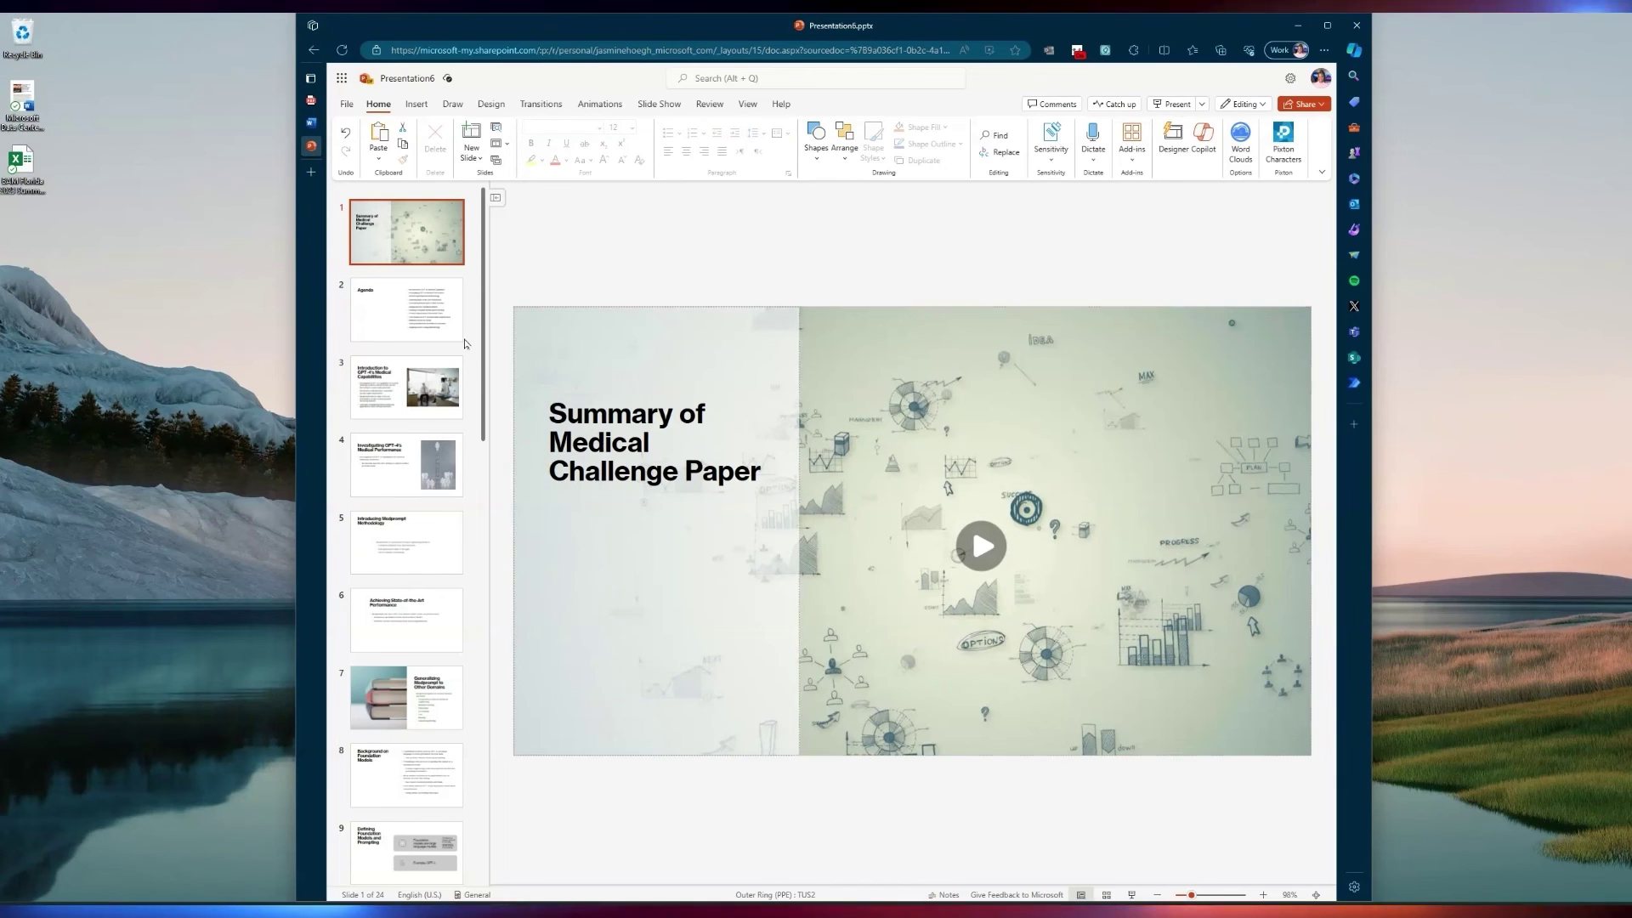
pyautogui.click(442, 322)
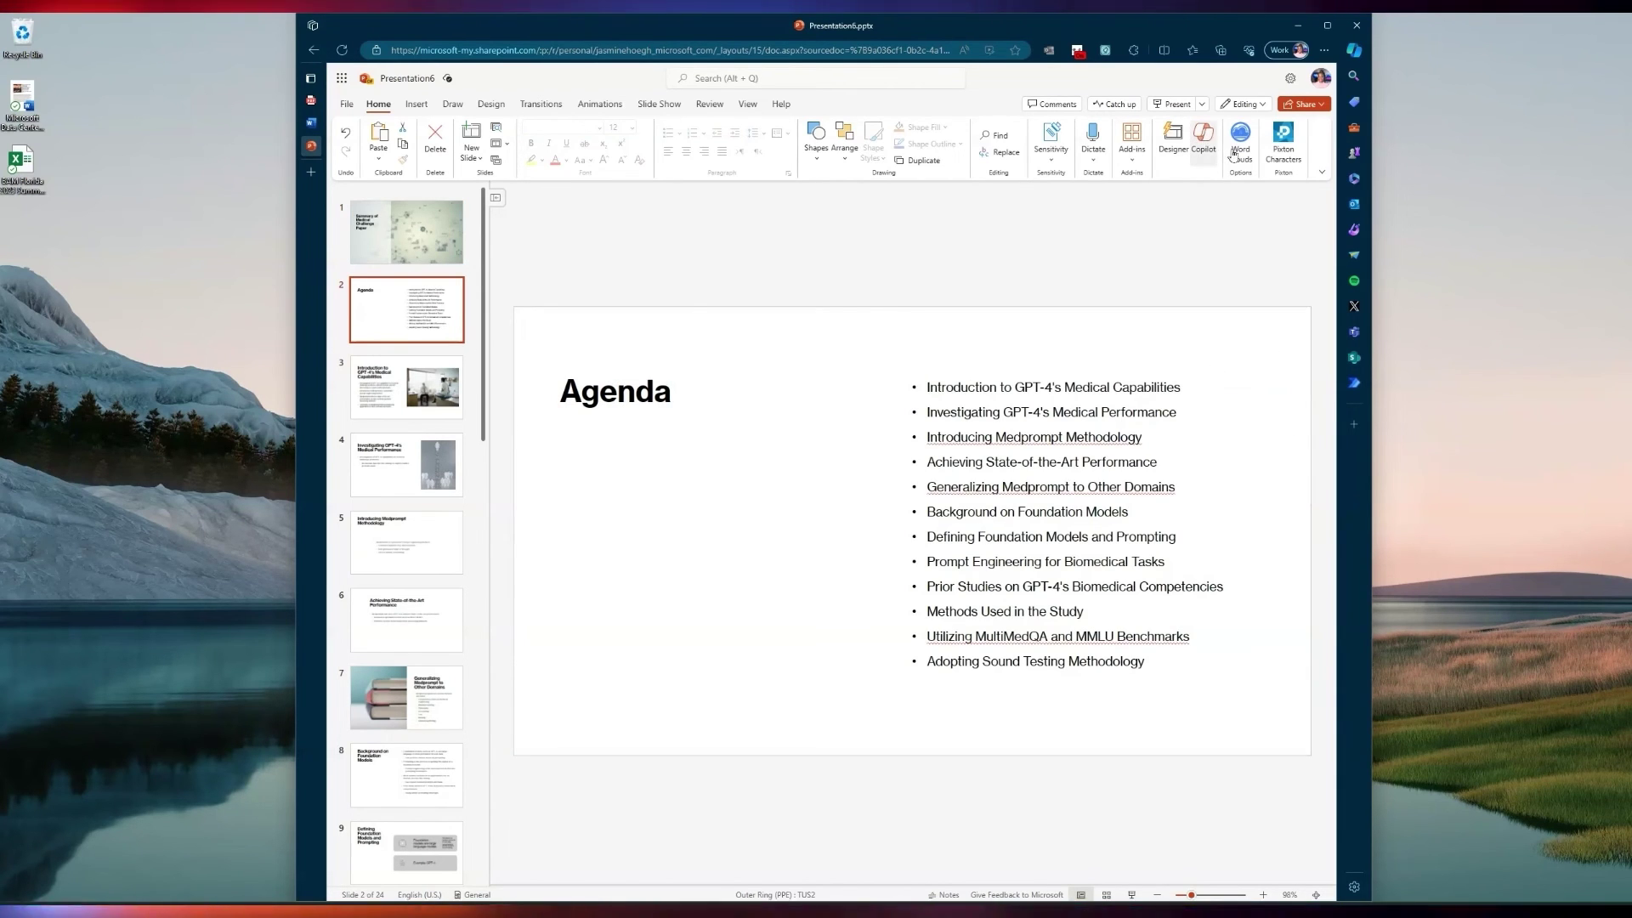
pyautogui.click(1184, 167)
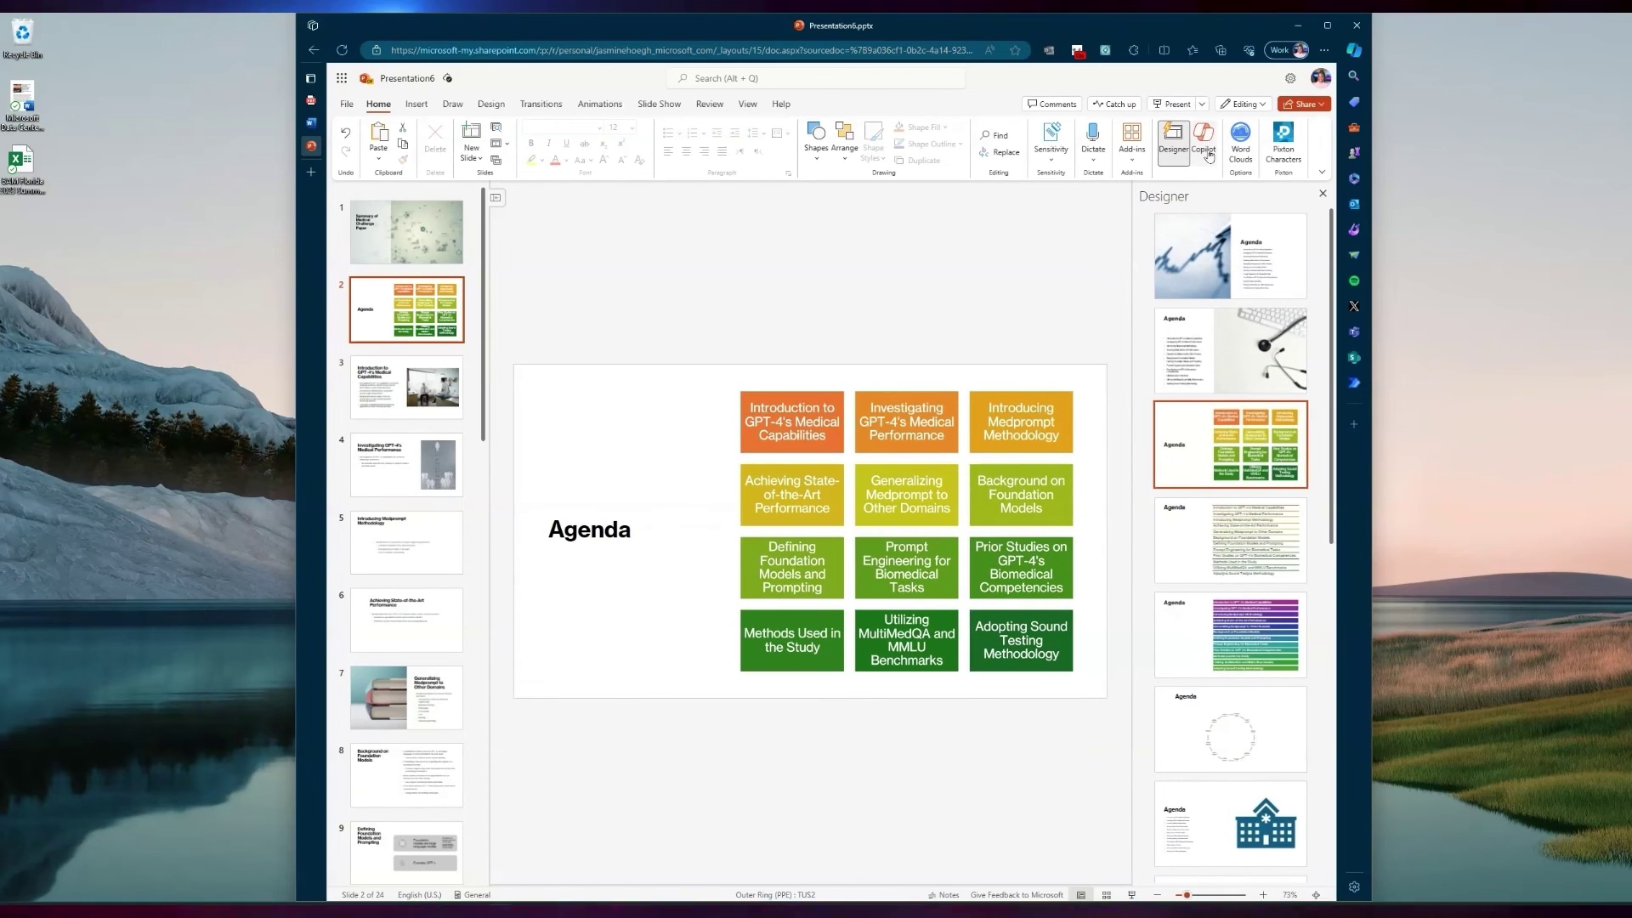
pyautogui.click(1205, 140)
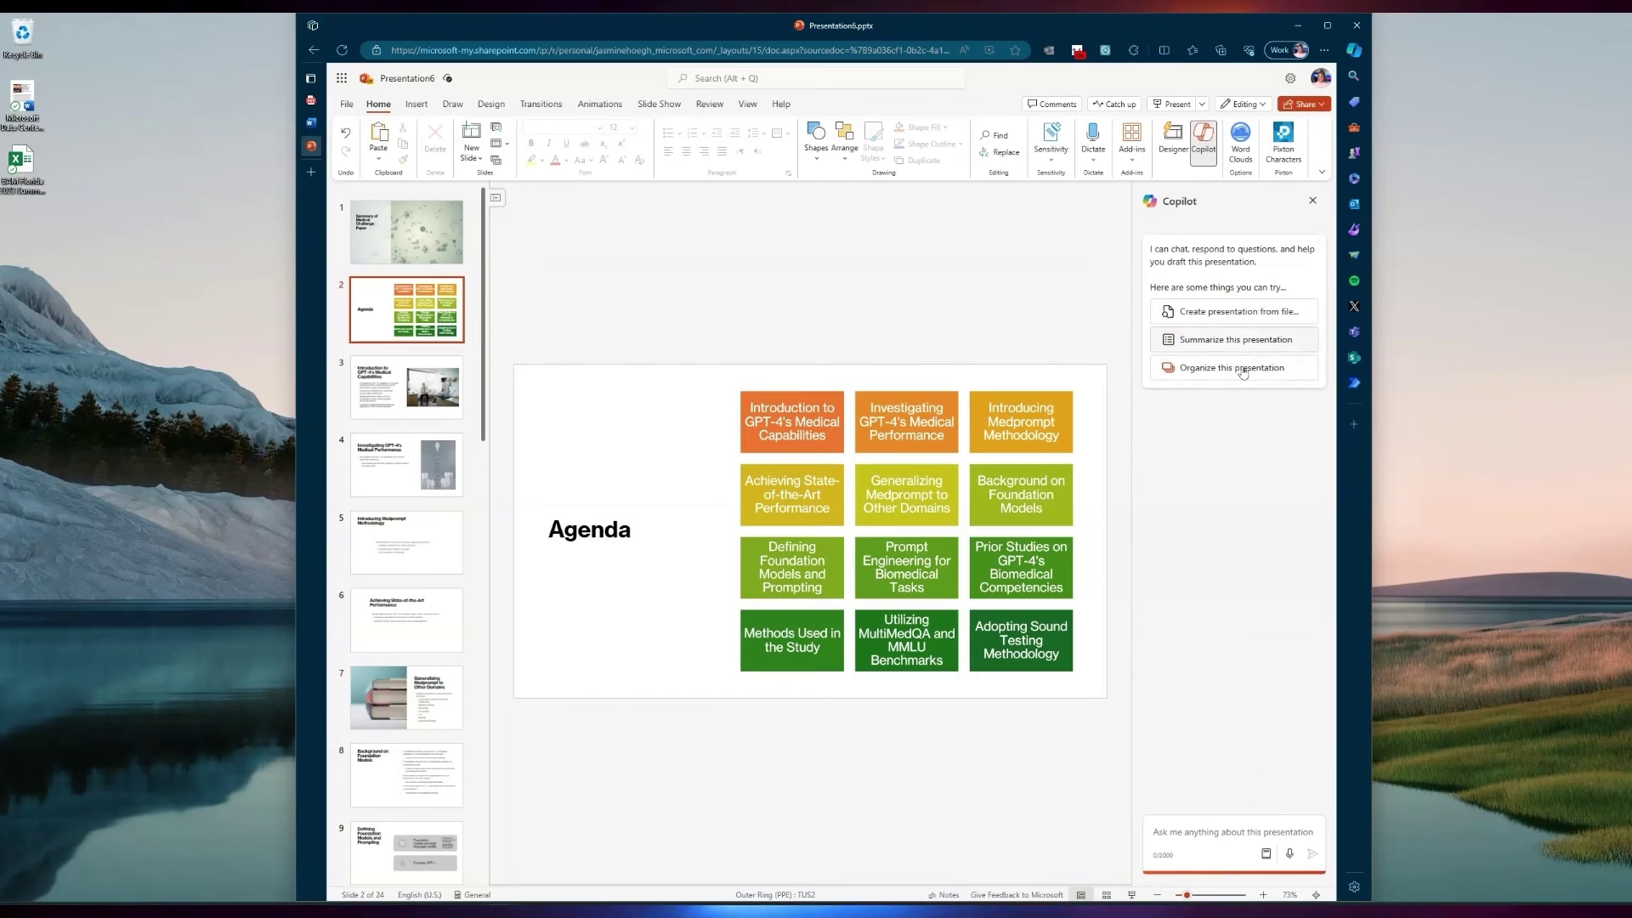
# Ask Copilot to 'Add slides on Additional prompting techniques' and select the new slide 3
pyautogui.click(1181, 836)
pyautogui.write('Add slid')
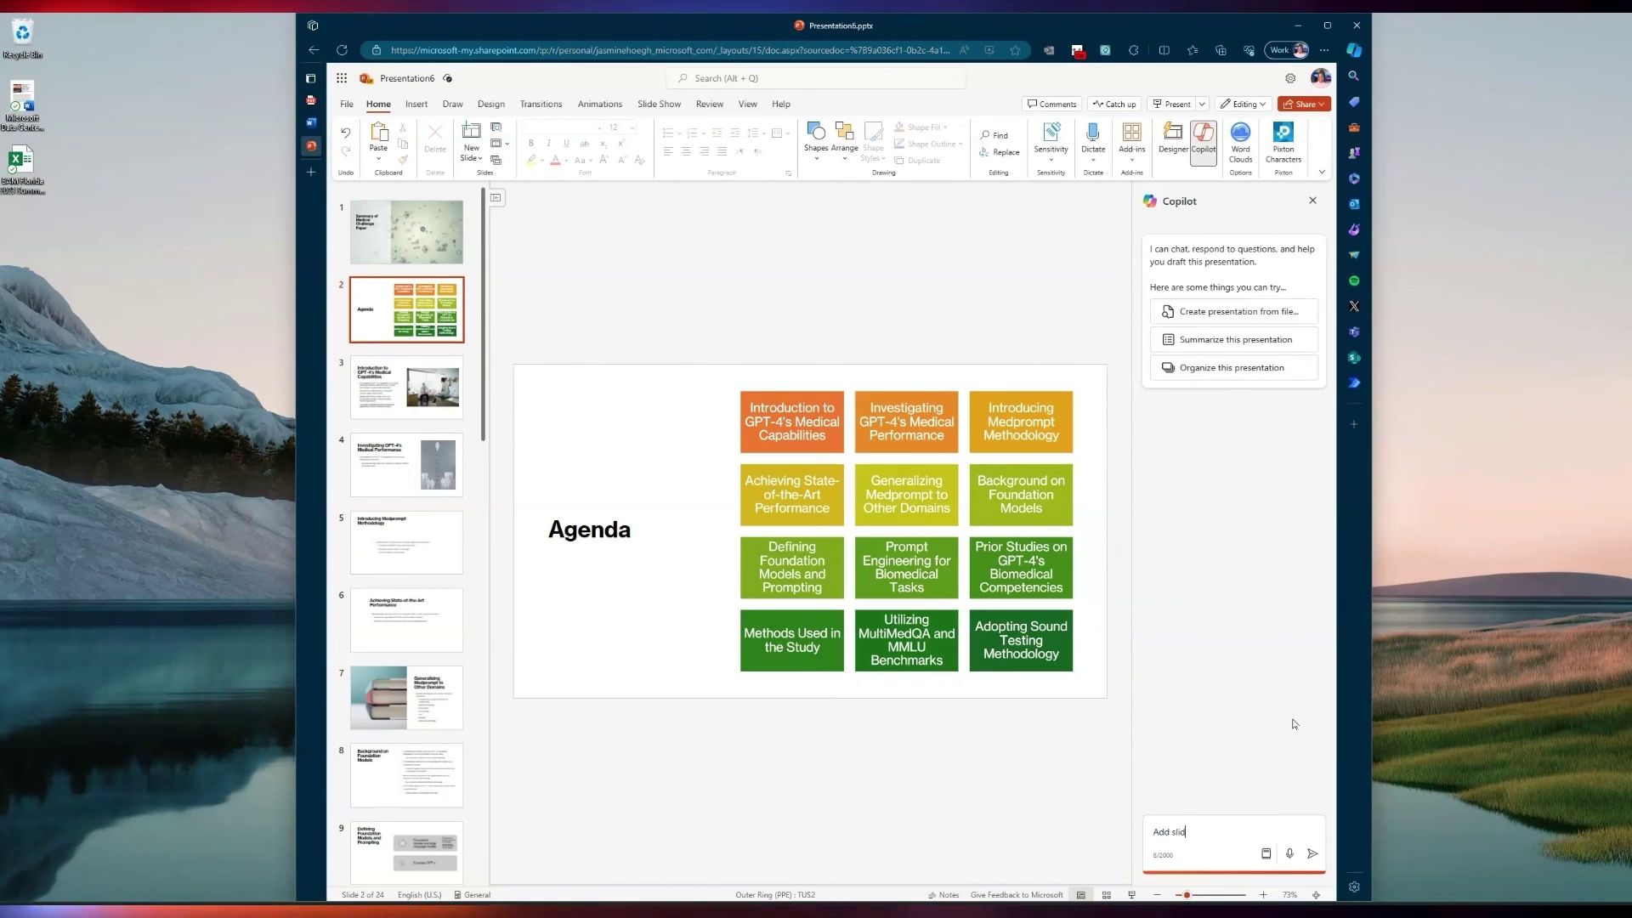
pyautogui.press('BackSpace')
pyautogui.press('BackSpace')
pyautogui.press('BackSpace')
pyautogui.press('BackSpace')
pyautogui.press('BackSpace')
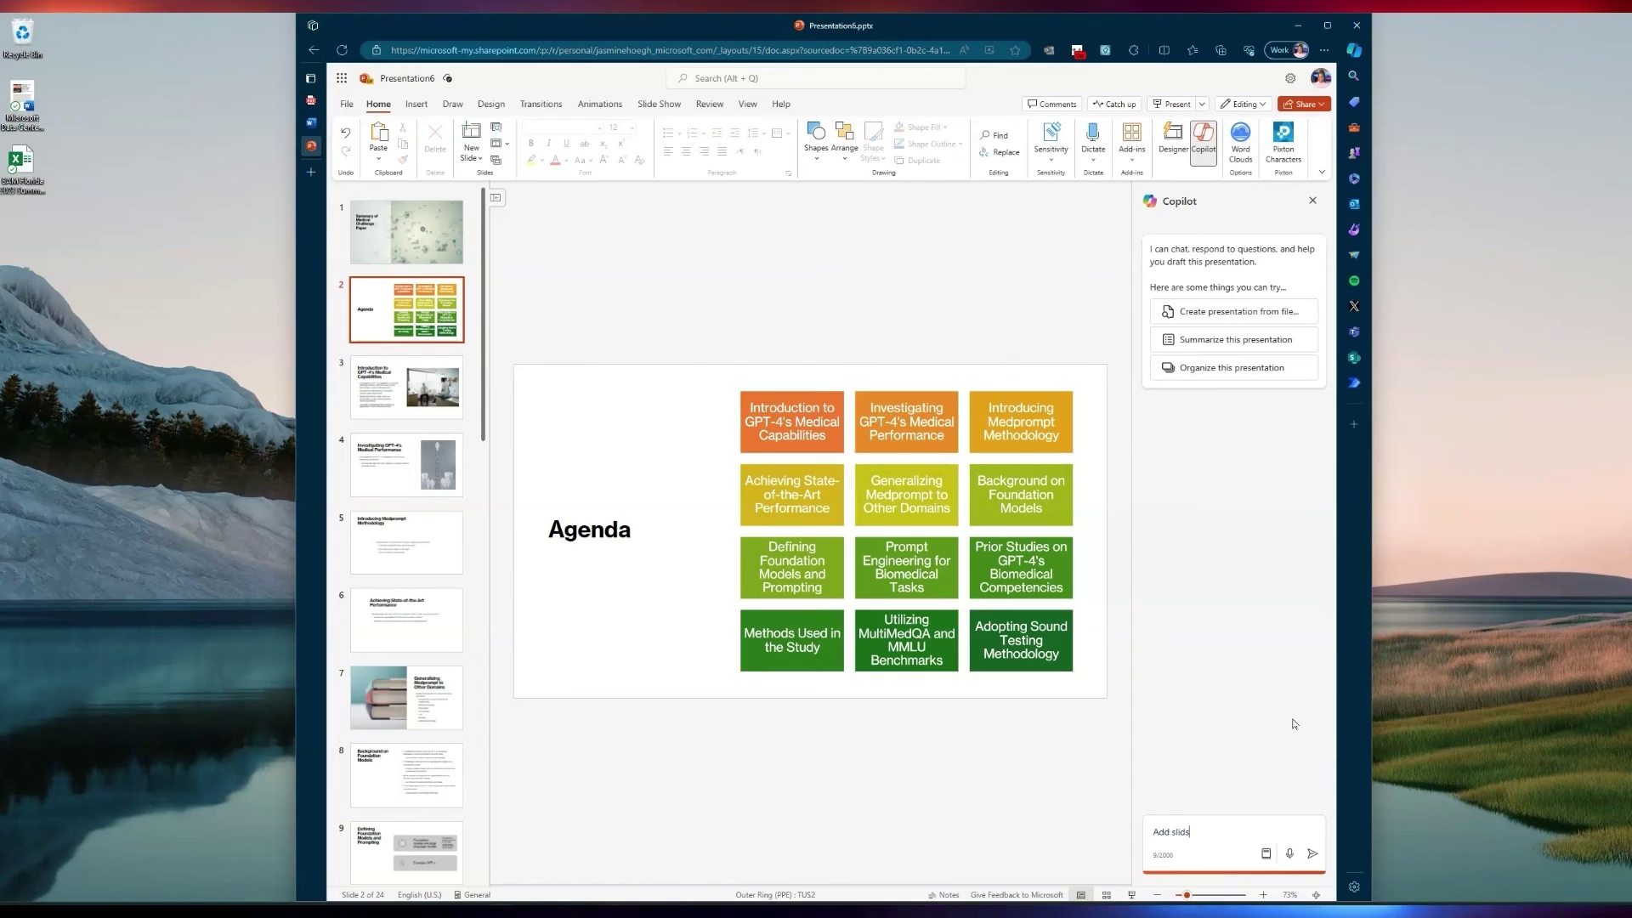
pyautogui.write('es on')
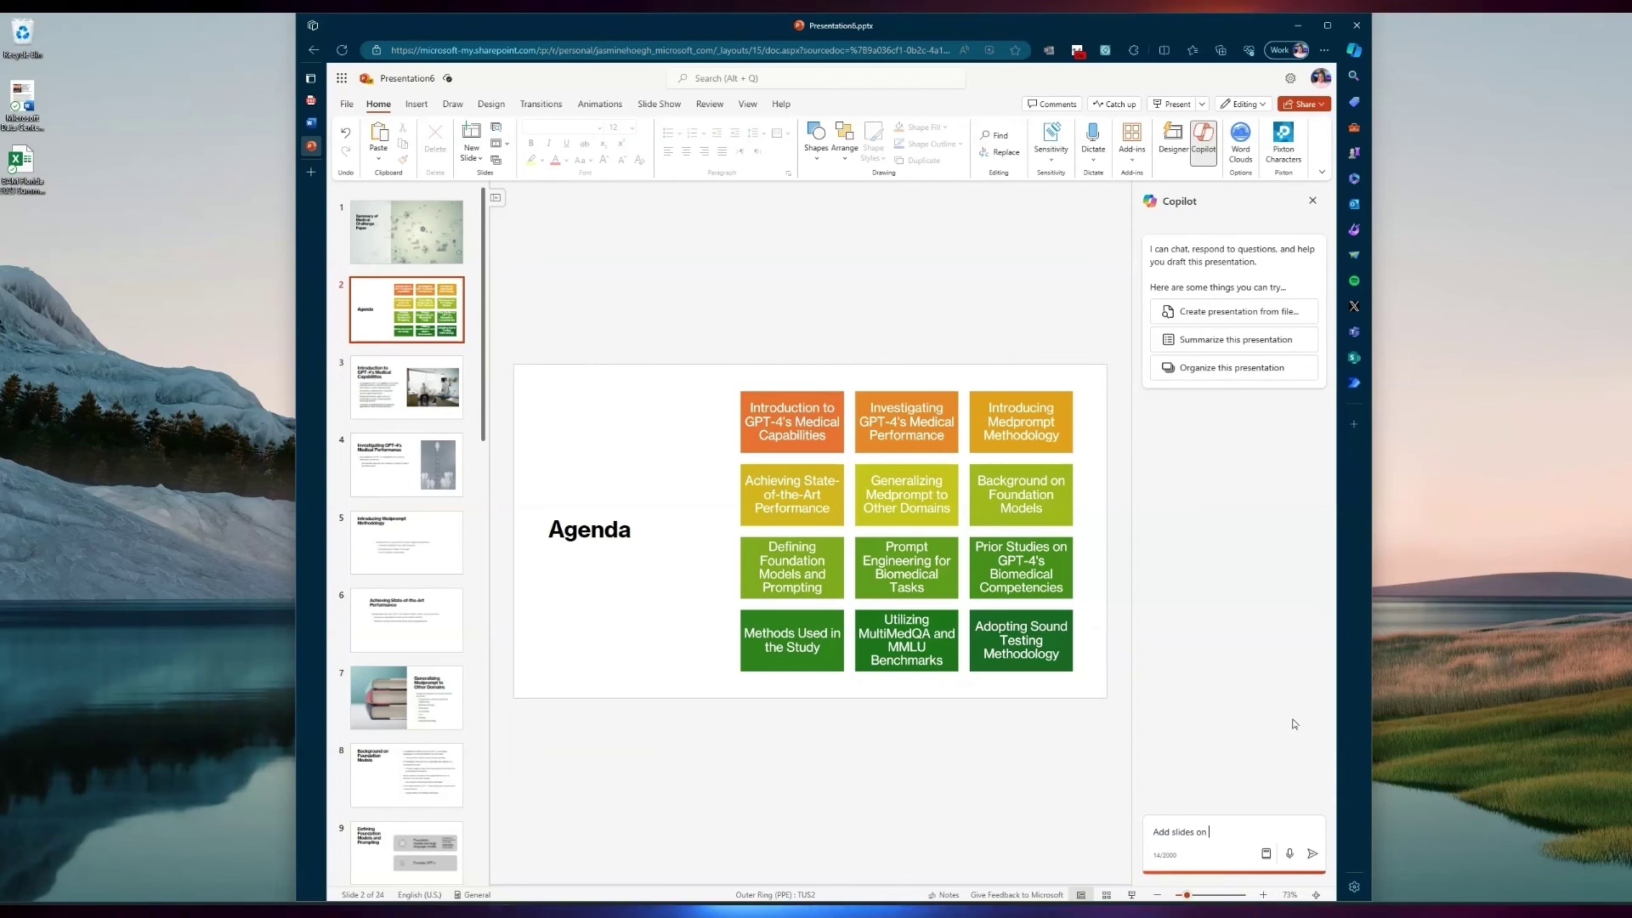
pyautogui.write(' Additional')
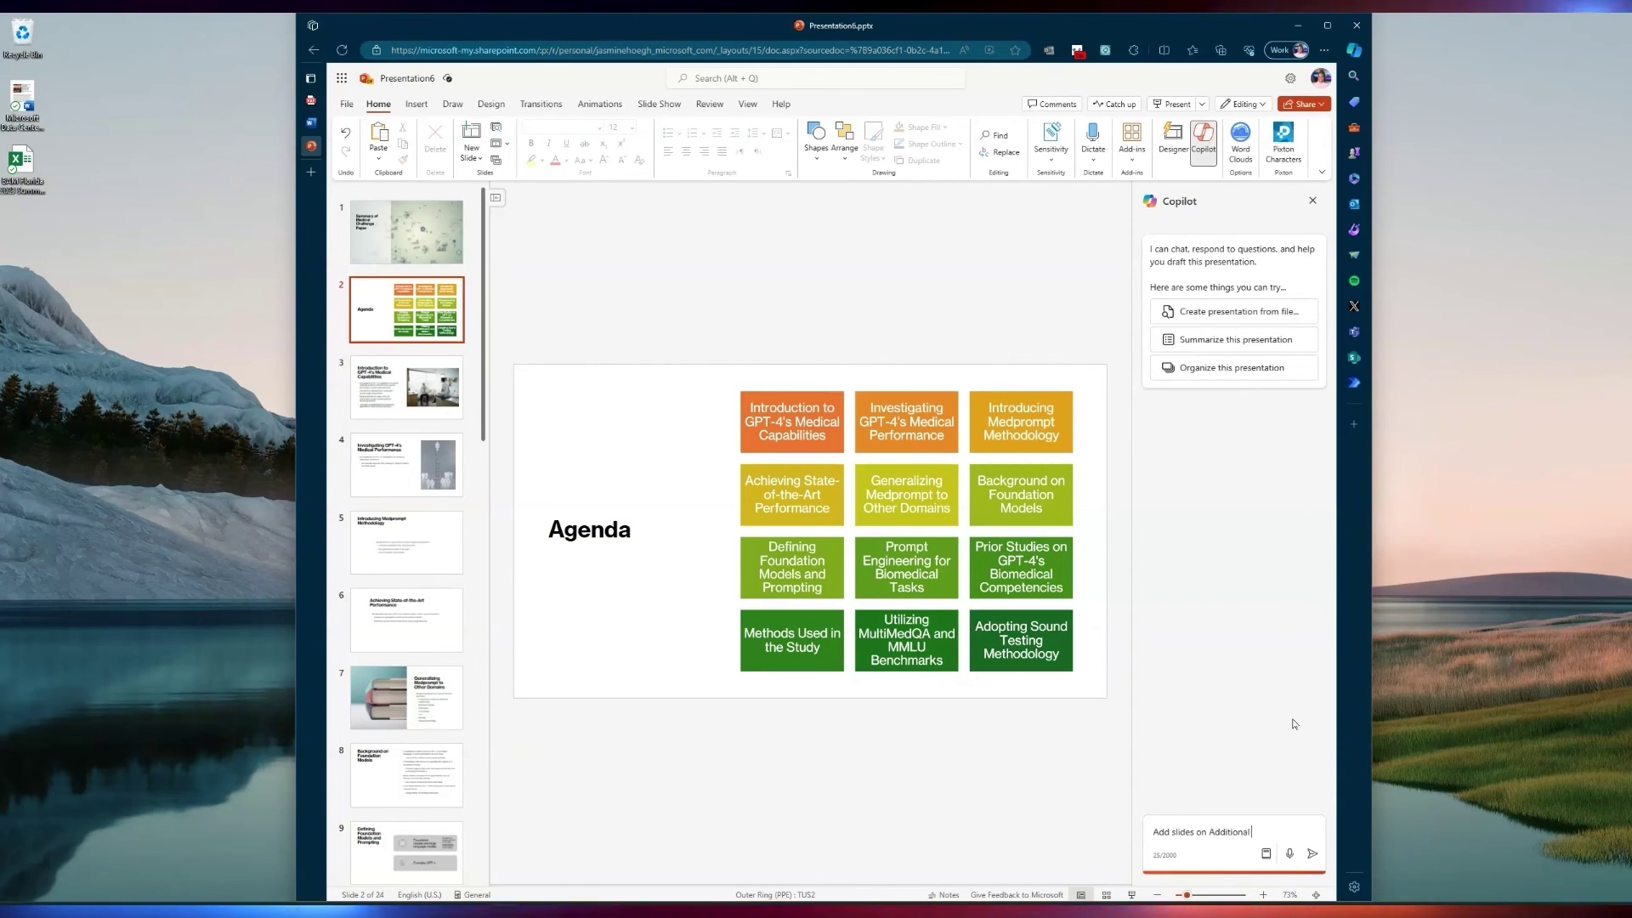
pyautogui.write(' prompting te')
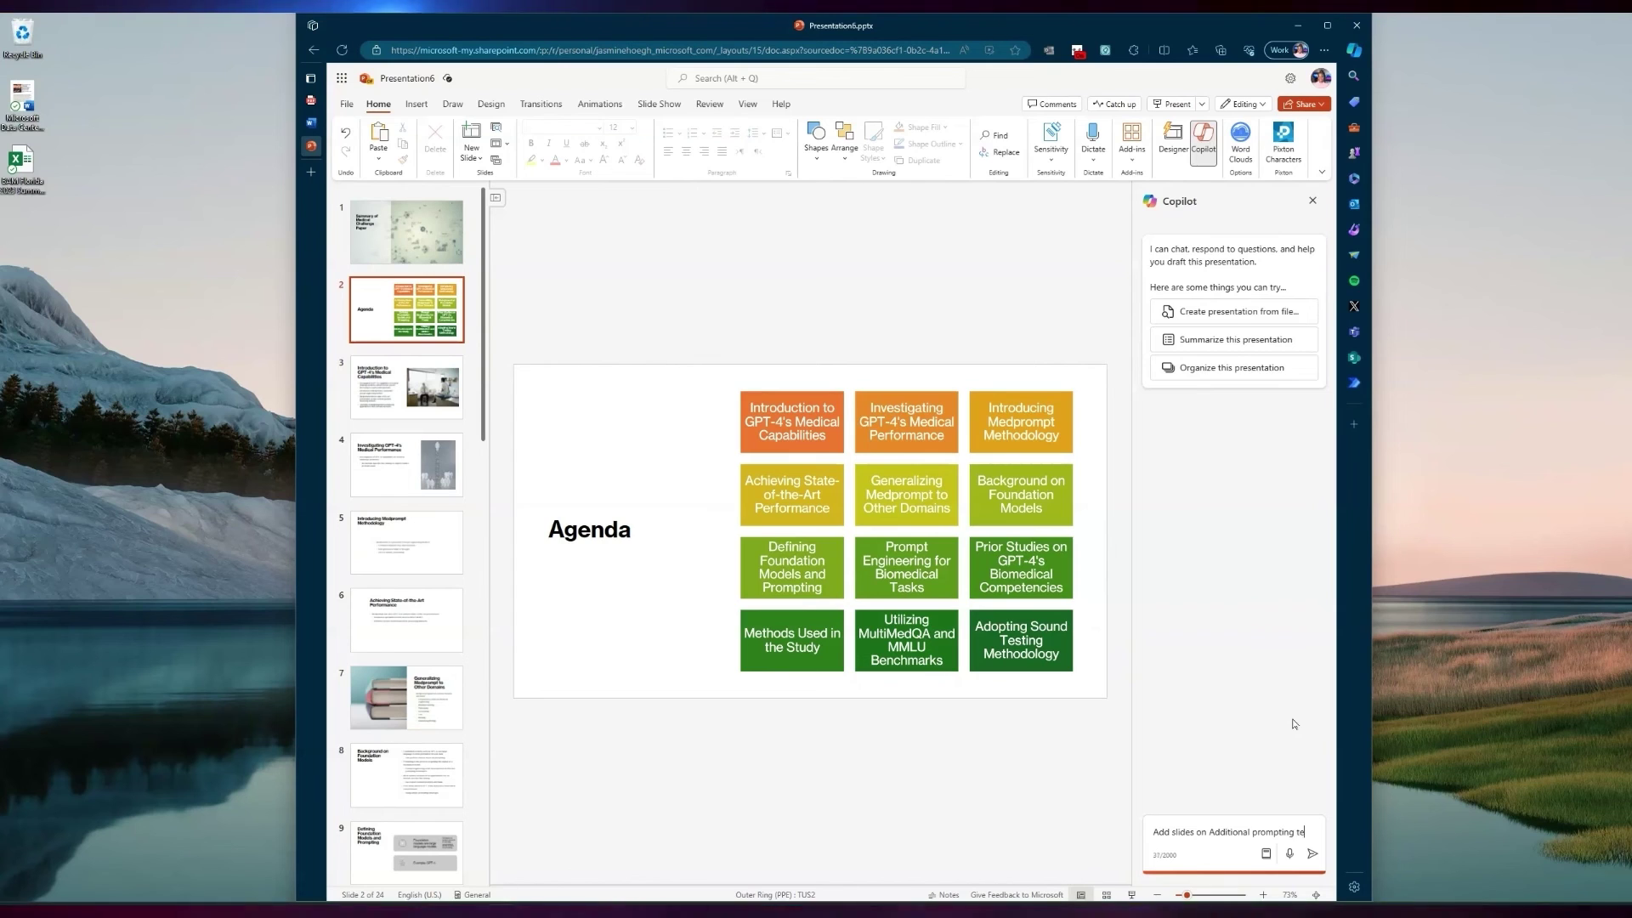
pyautogui.write('chniques')
pyautogui.press('Return')
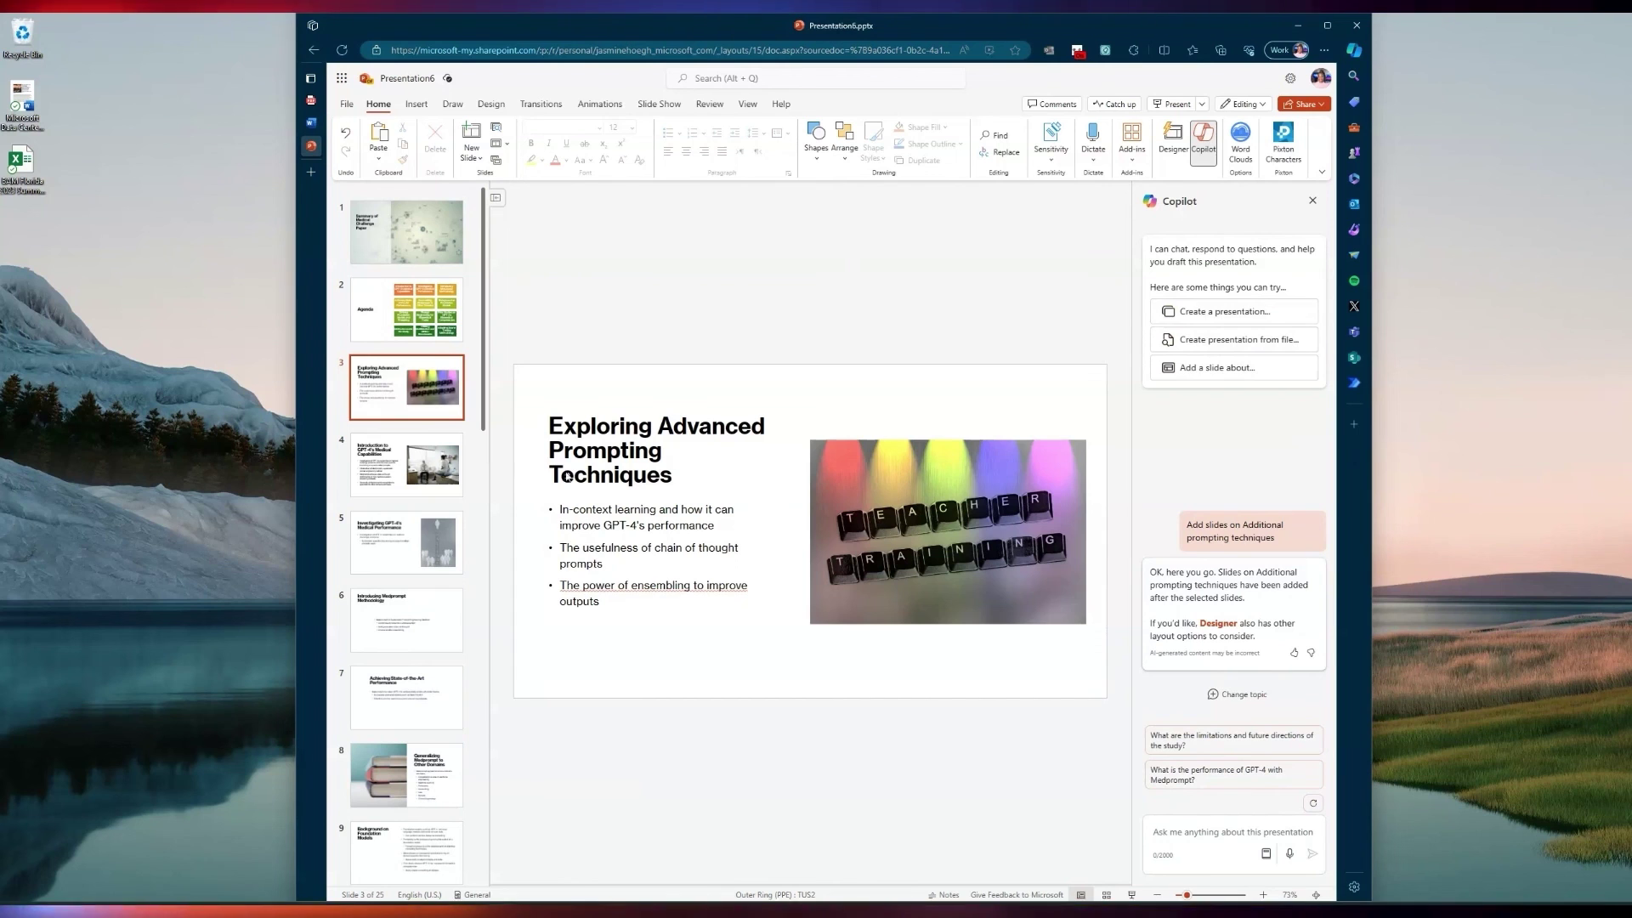
pyautogui.click(408, 387)
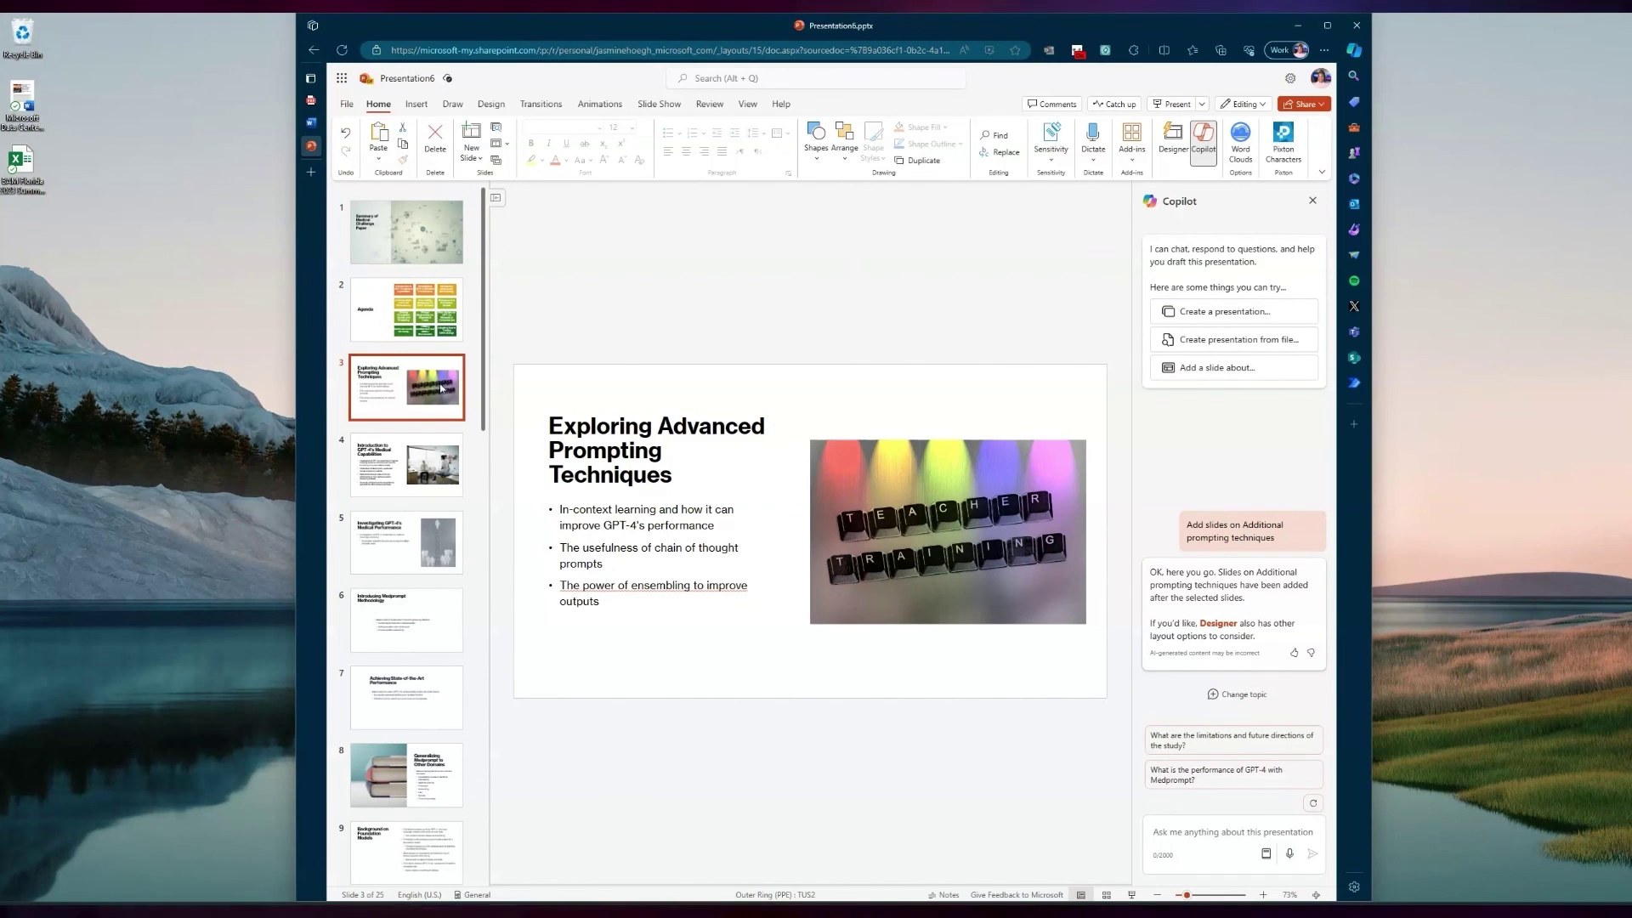